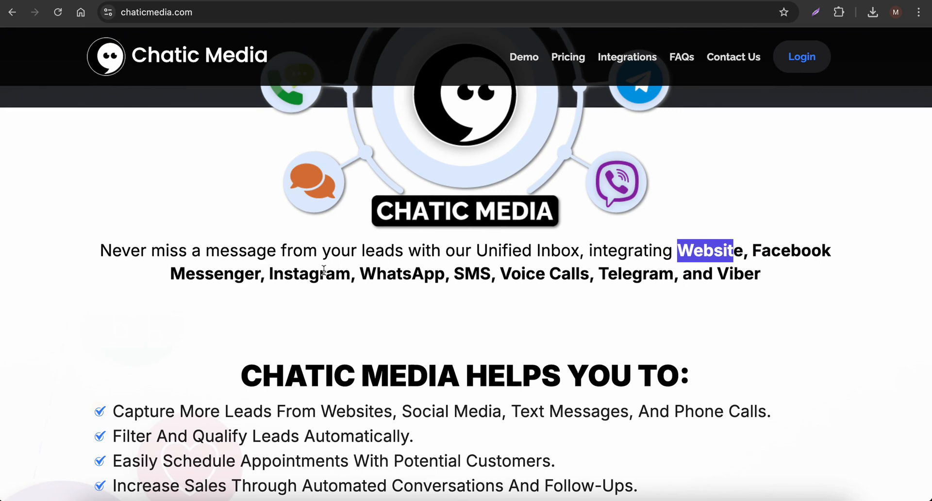
left_click_drag(267, 277, 380, 278)
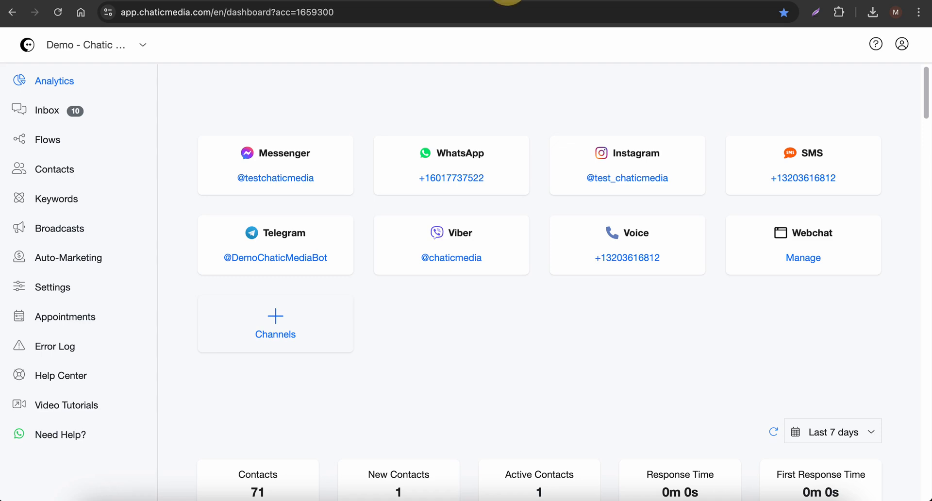
Open the All Free Templates folder in the account's Flows section
left_click(44, 145)
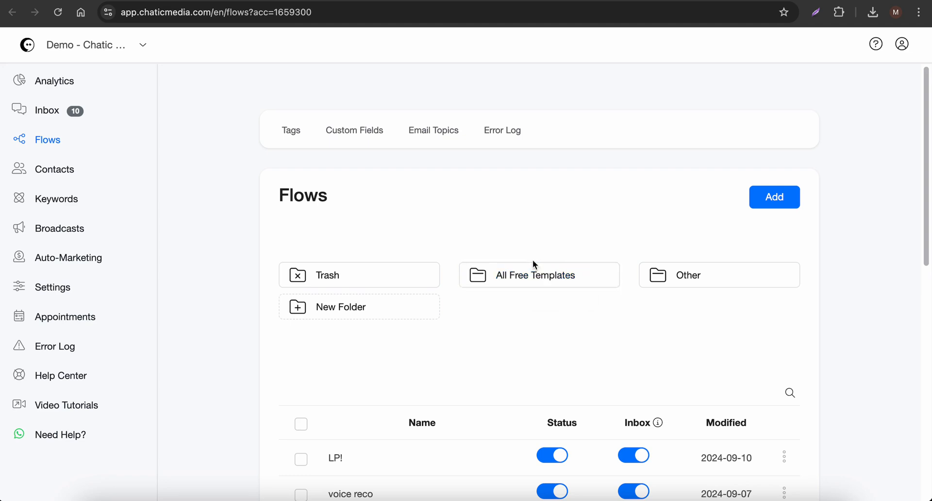
left_click(525, 286)
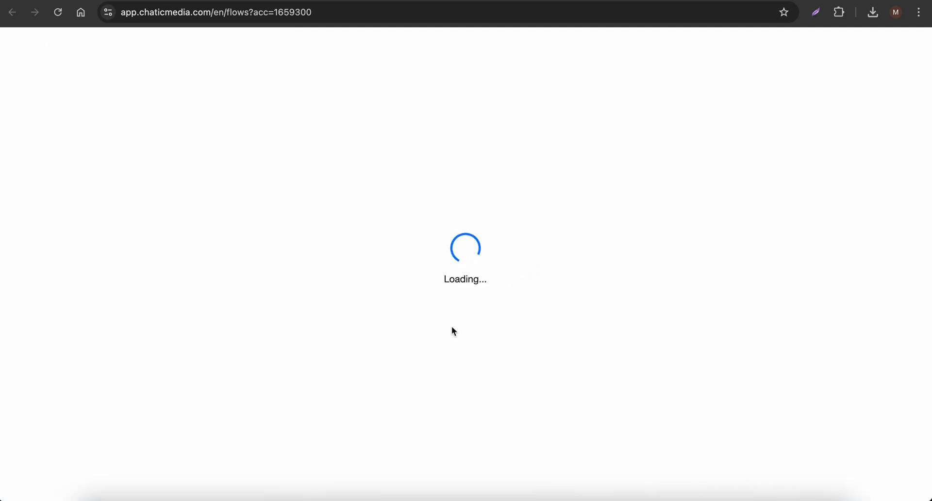
scroll(454, 315, "down", 5)
scroll(465, 257, "down", 5)
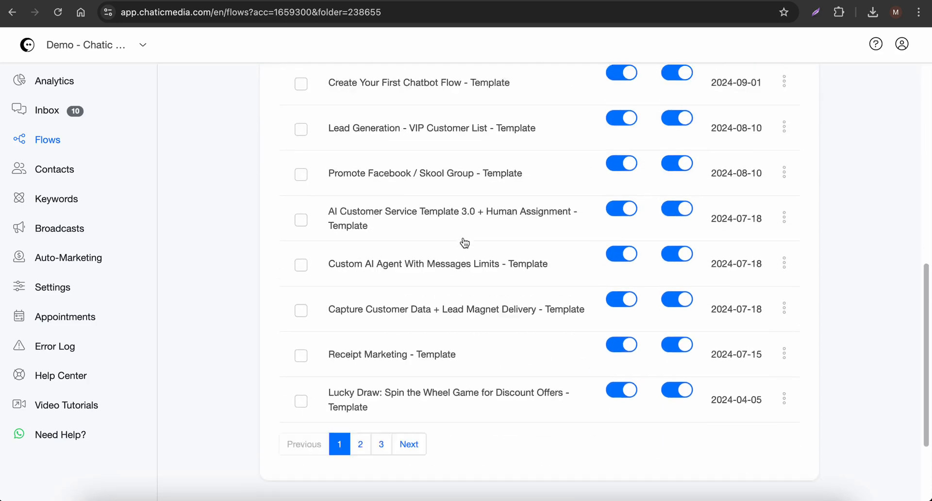
Duplicate the "Smart Conversational AI With Message Delays and Multiple User Inputs - Template" flow
scroll(520, 384, "up", 10)
scroll(426, 369, "down", 3)
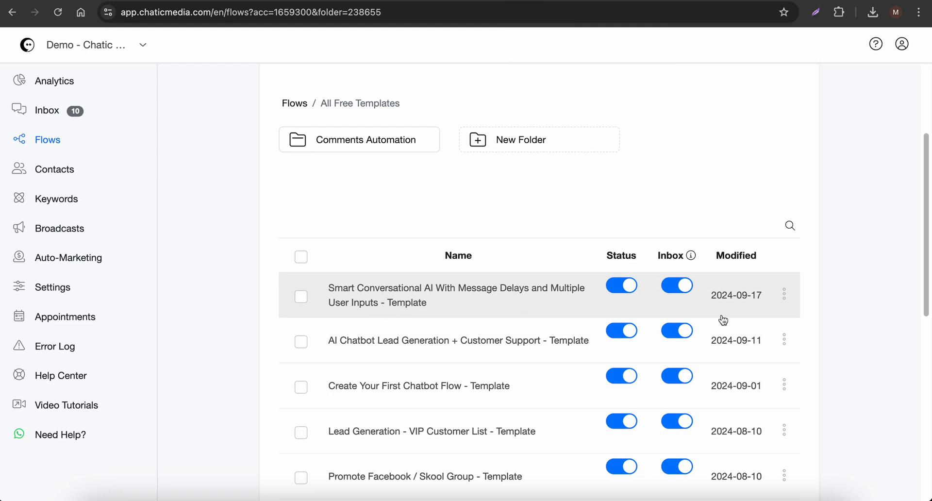
scroll(498, 352, "down", 6)
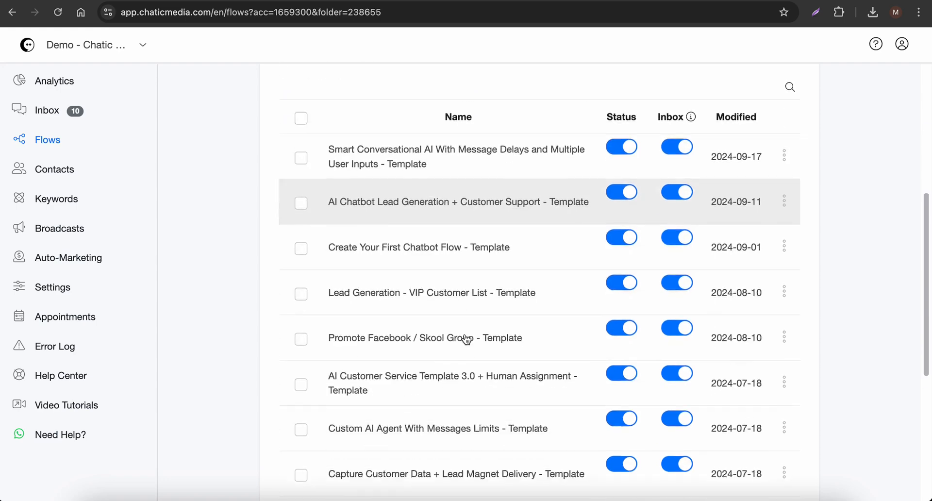
scroll(433, 327, "up", 3)
scroll(434, 327, "up", 2)
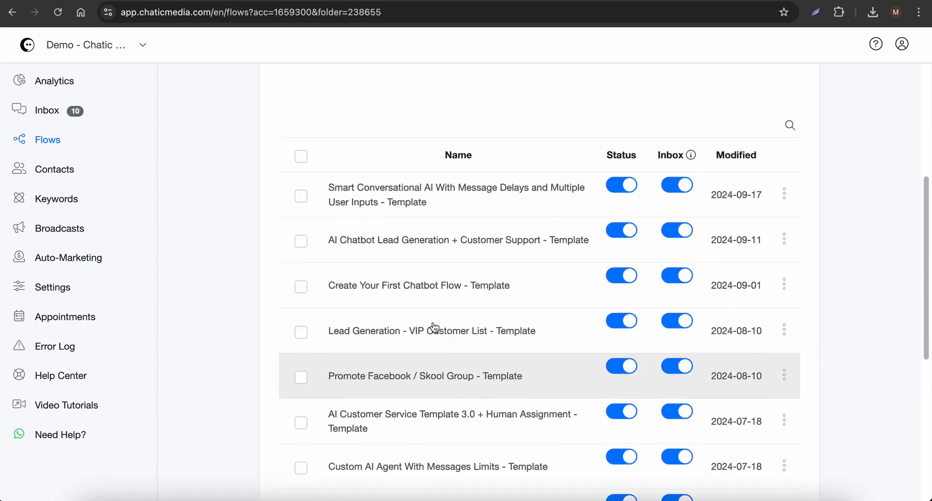
left_click(784, 194)
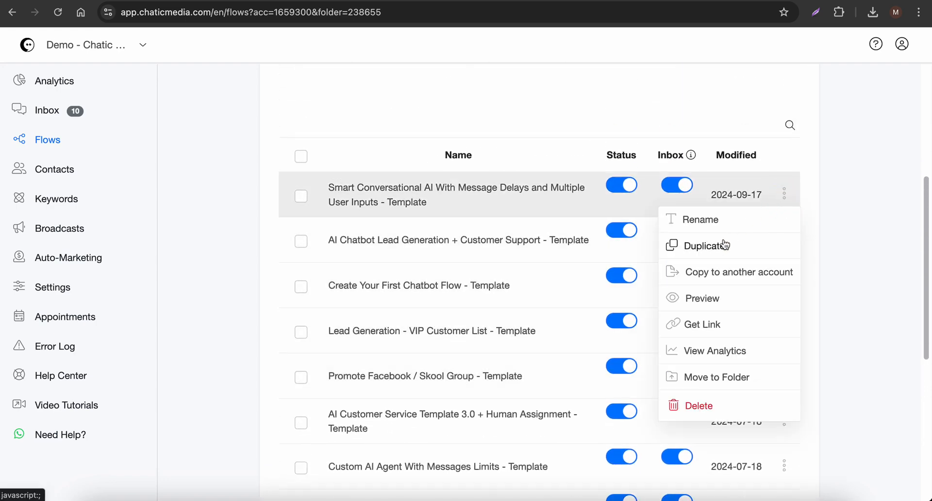
left_click(711, 252)
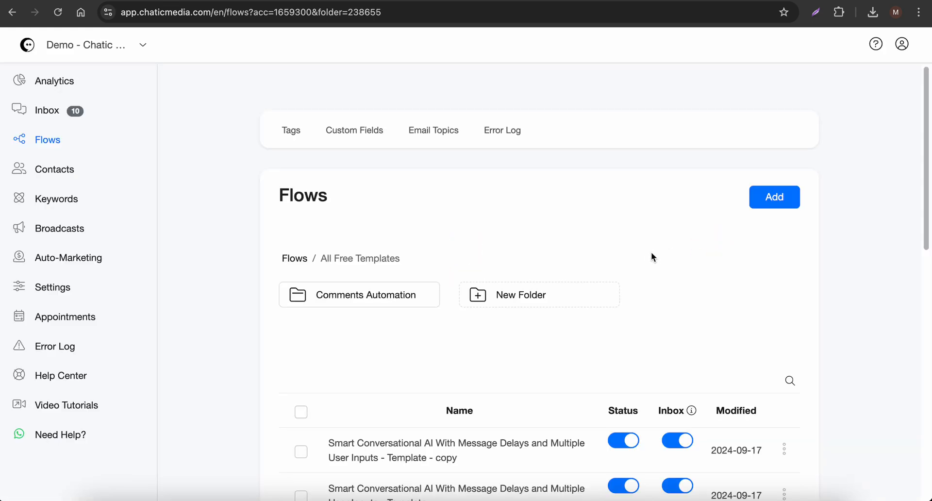
Copy the company name "SwiftFlow Plumbing Solutions" from the business description in the ChatGPT conversation
scroll(404, 387, "down", 1)
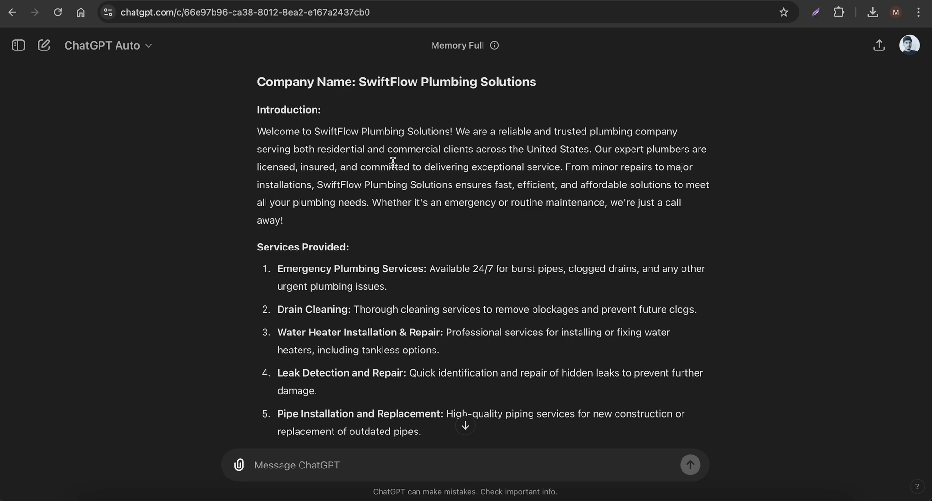
left_click_drag(361, 79, 550, 81)
key("ctrl+c")
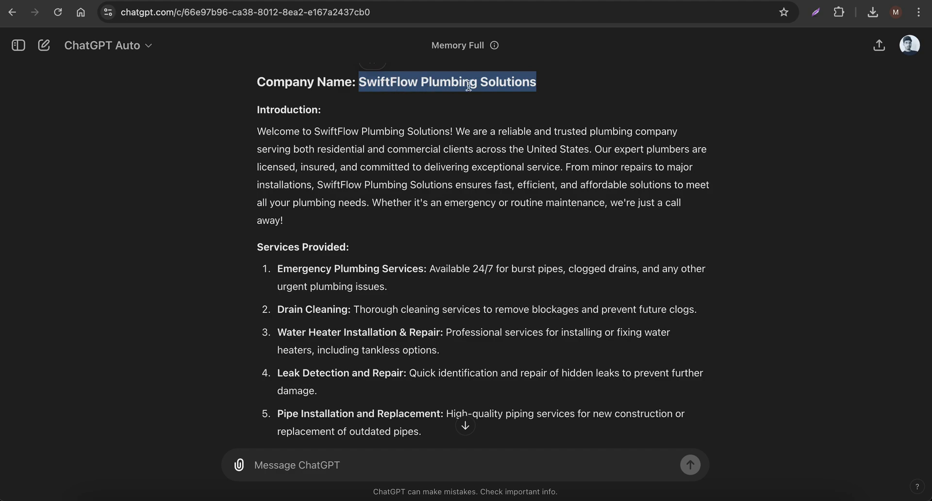
left_click(553, 1)
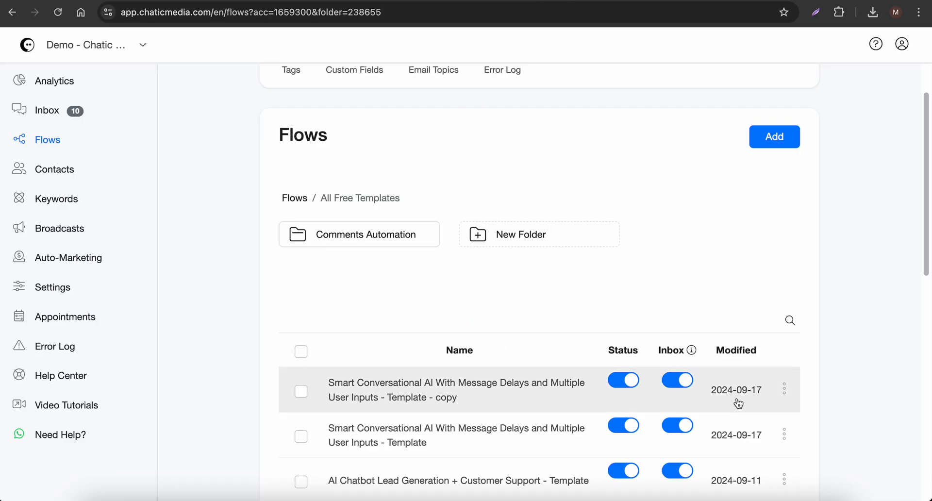
Rename the duplicated Smart Conversational AI flow in Chatic Media as "SwiftFlow Plumbing Solutions AI BOT"
left_click(785, 390)
left_click(717, 324)
triple_click(444, 112)
key("ctrl+v")
type("AI")
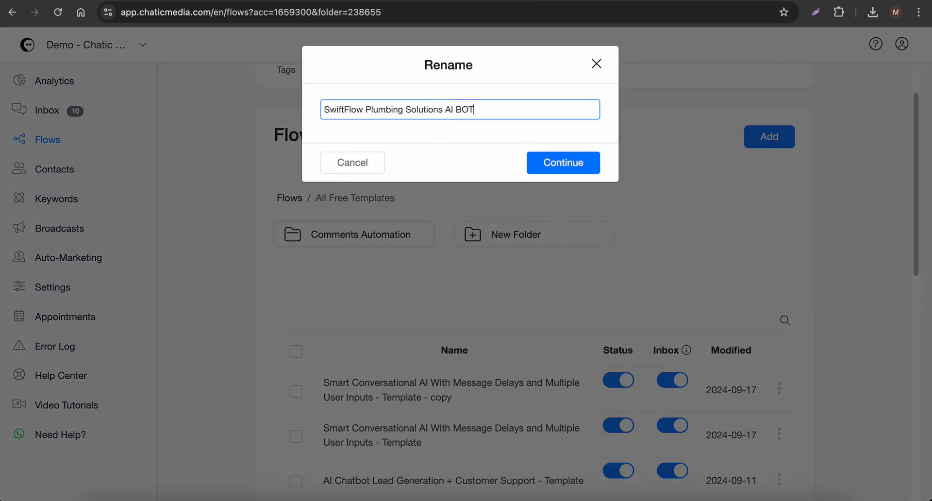
left_click(570, 161)
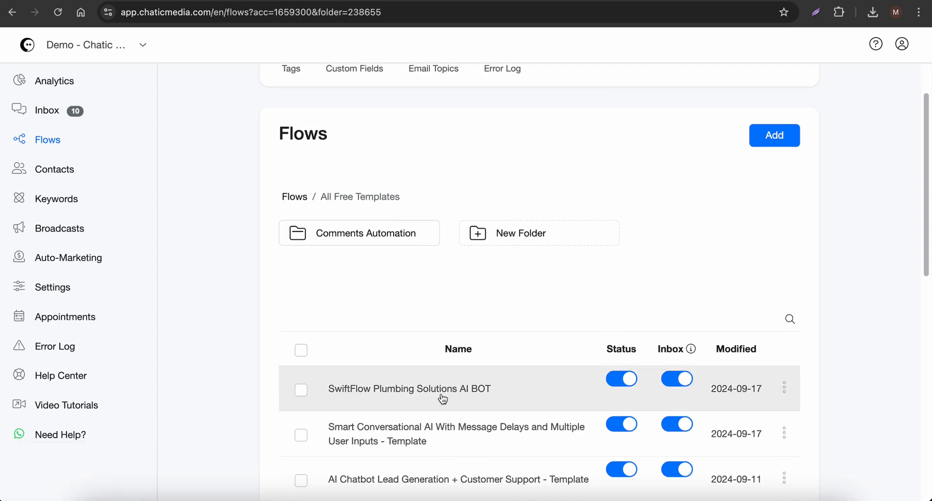
Open the SwiftFlow Plumbing Solutions AI BOT flow and bring up the OpenAI settings of its Business Information block
left_click(412, 396)
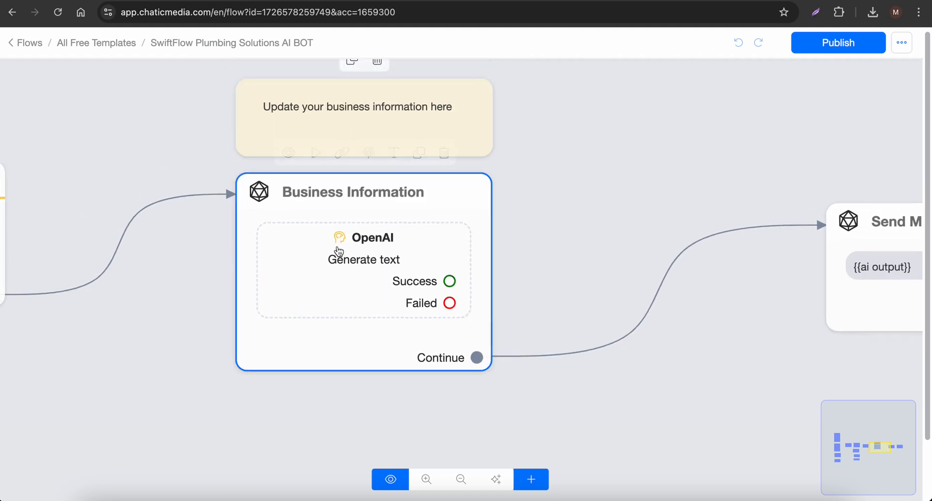
scroll(350, 224, "up", 1)
scroll(378, 221, "up", 1)
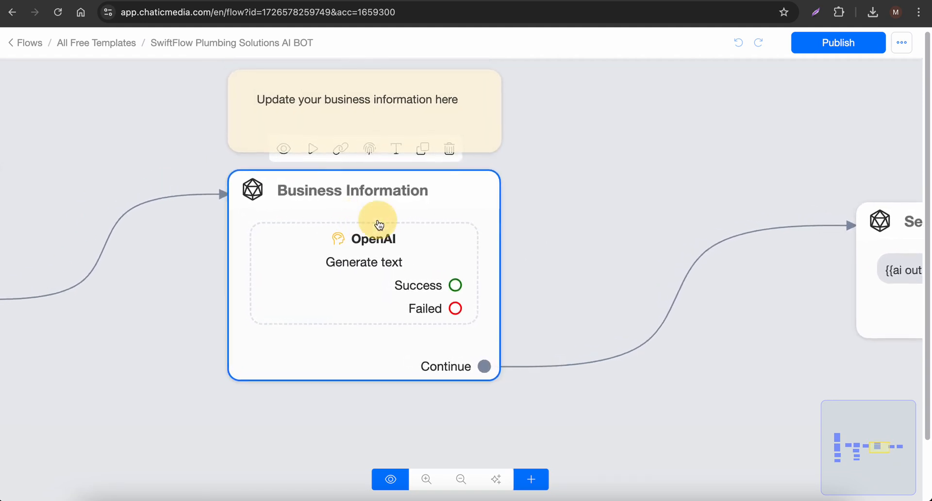
left_click(370, 264)
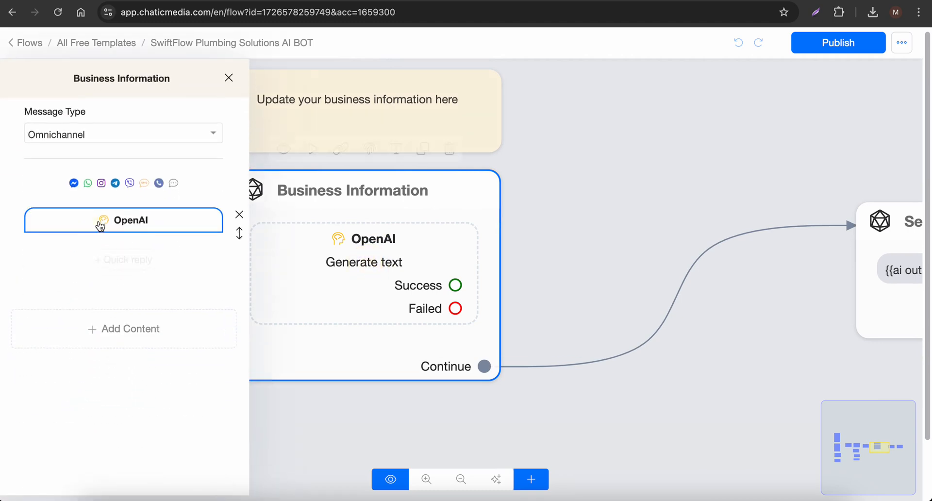
left_click(101, 224)
left_click_drag(595, 193, 559, 370)
scroll(527, 340, "down", 15)
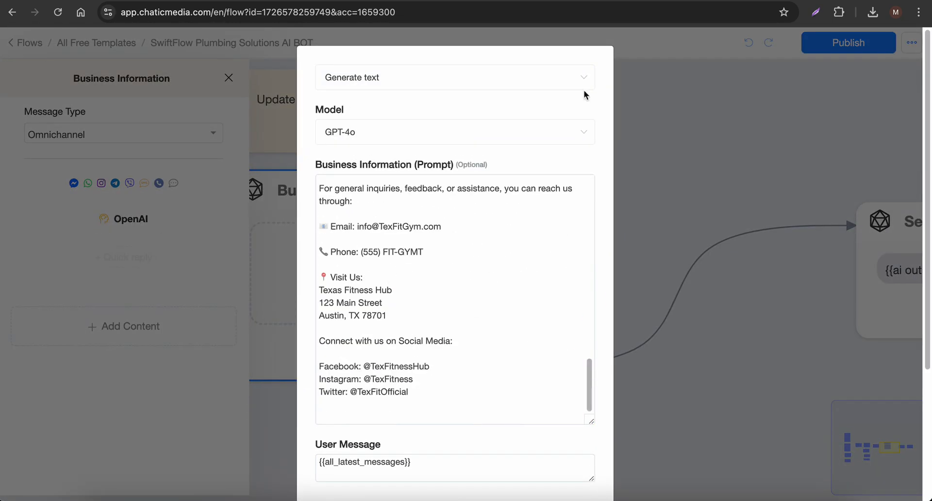
Copy the SwiftFlow business description from the ChatGPT conversation, from the introduction through the social media details
left_click(691, 1)
scroll(409, 217, "up", 1)
left_click_drag(258, 197, 388, 281)
left_click(546, 0)
Replace the gym description below the prompt's opening instruction with the copied SwiftFlow business information
left_click(431, 347)
scroll(437, 352, "up", 15)
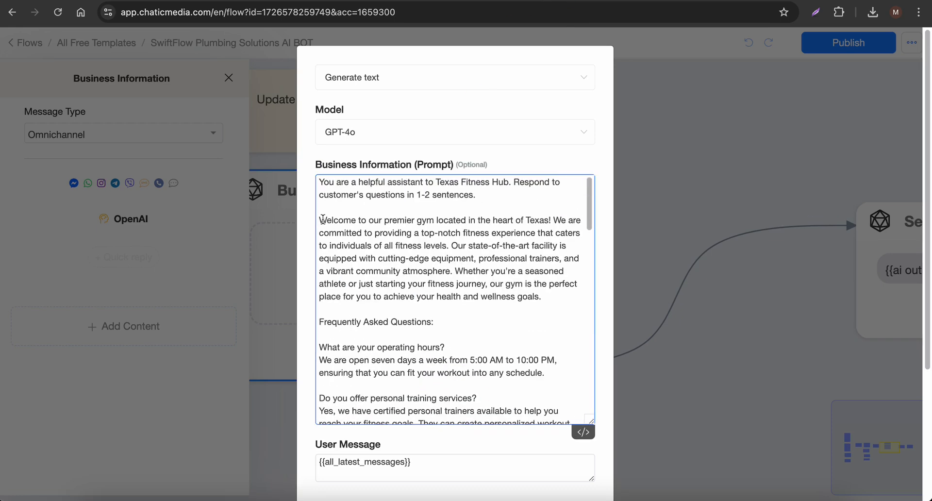
key("ctrl+shift+End")
key("ctrl+v")
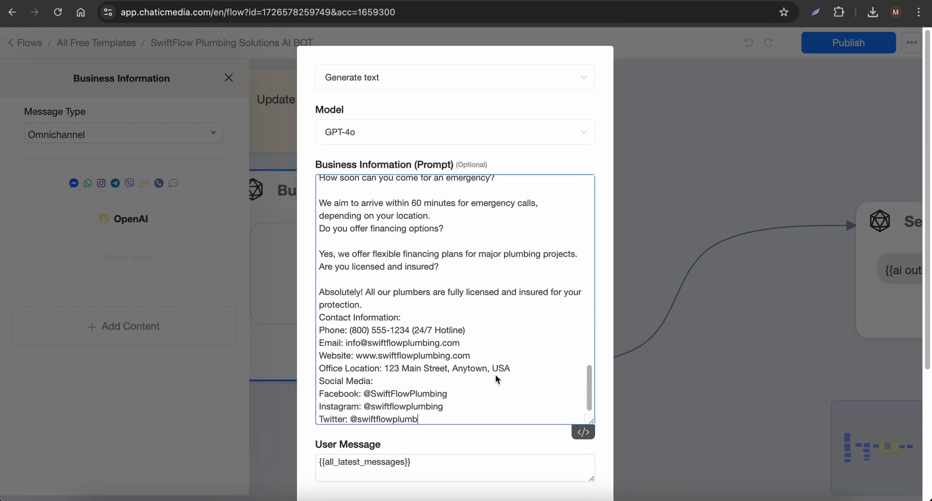
Replace "Texas Fitness Hub." in the prompt's opening instruction with "SwiftFlow Plumbing Solutions"
scroll(448, 343, "up", 15)
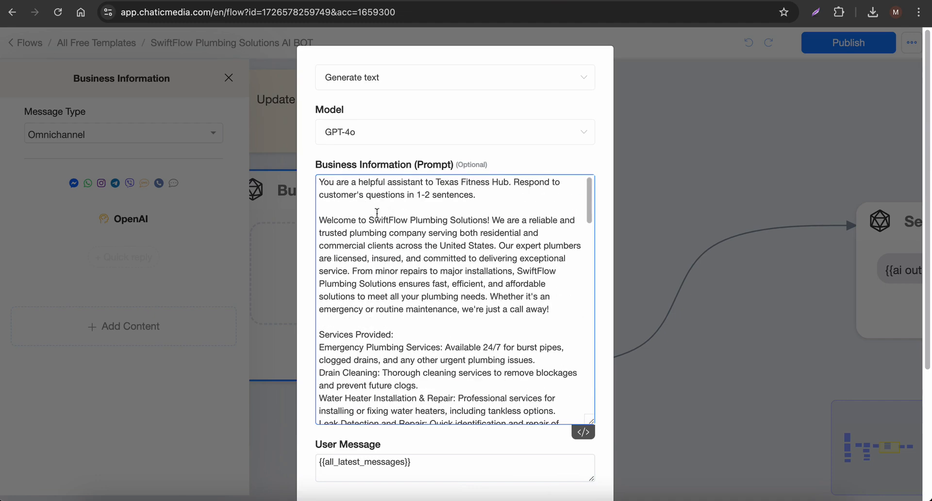
left_click_drag(369, 220, 487, 220)
key("ctrl+c")
left_click_drag(511, 182, 436, 182)
key("ctrl+v")
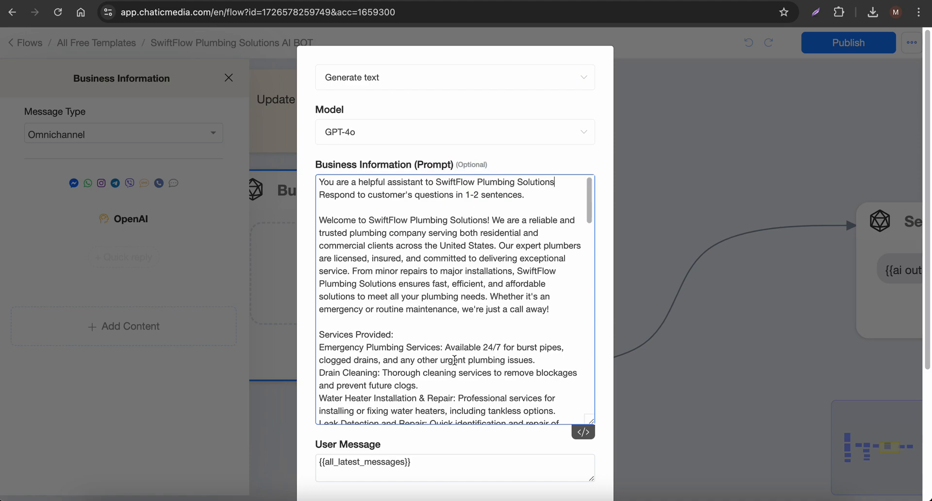
Review the completed business information prompt, confirm the OpenAI settings and publish the flow
scroll(454, 360, "down", 15)
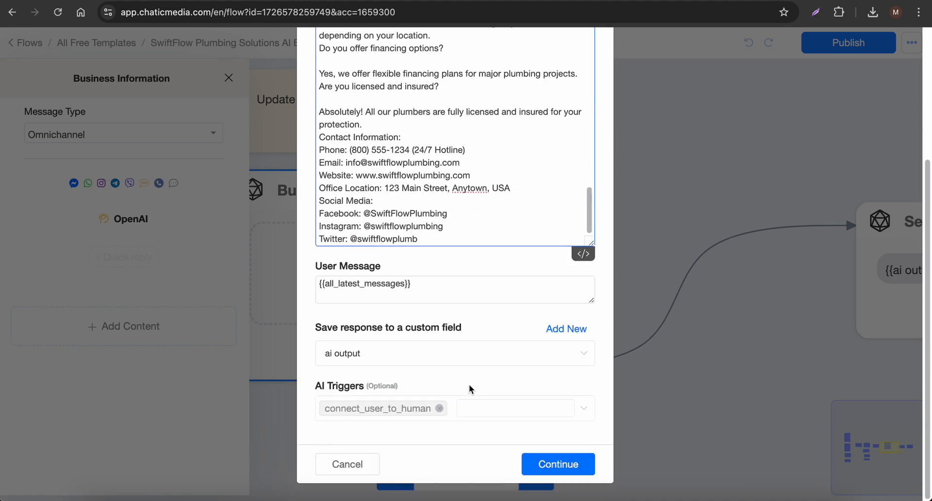
scroll(447, 235, "up", 10)
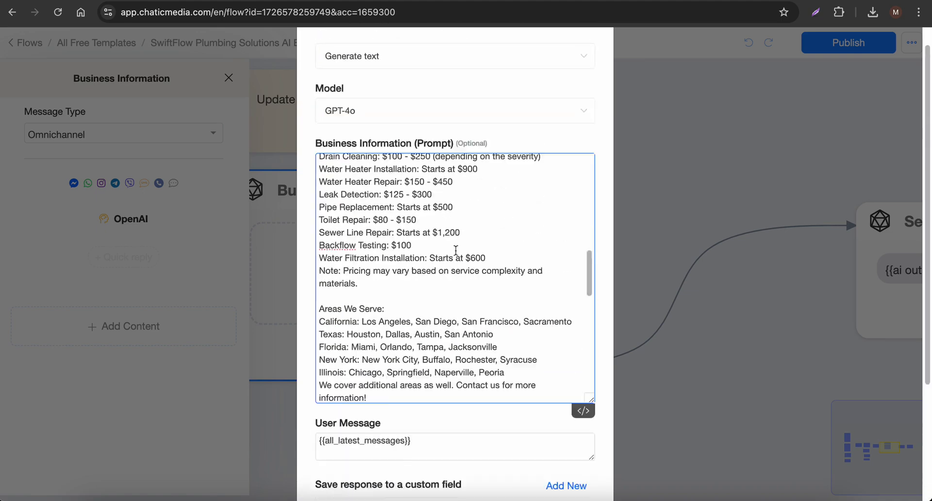
scroll(468, 308, "up", 10)
scroll(511, 333, "down", 8)
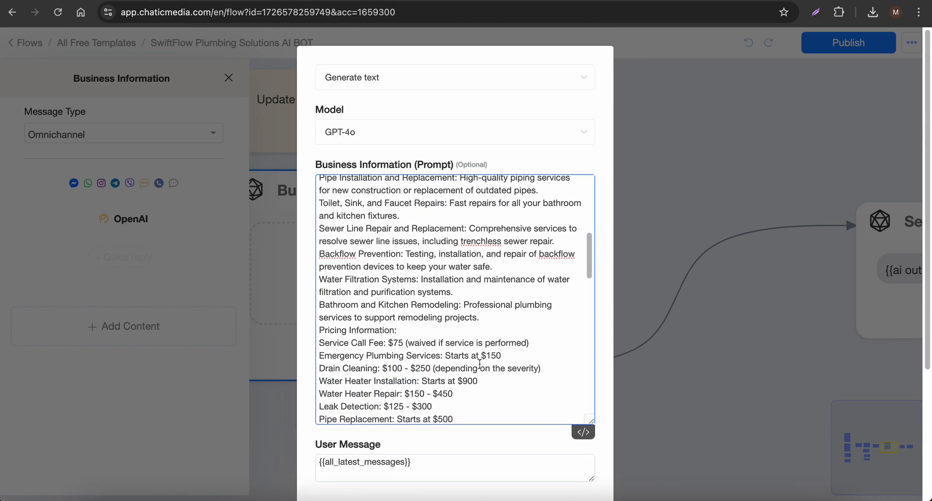
scroll(479, 364, "down", 15)
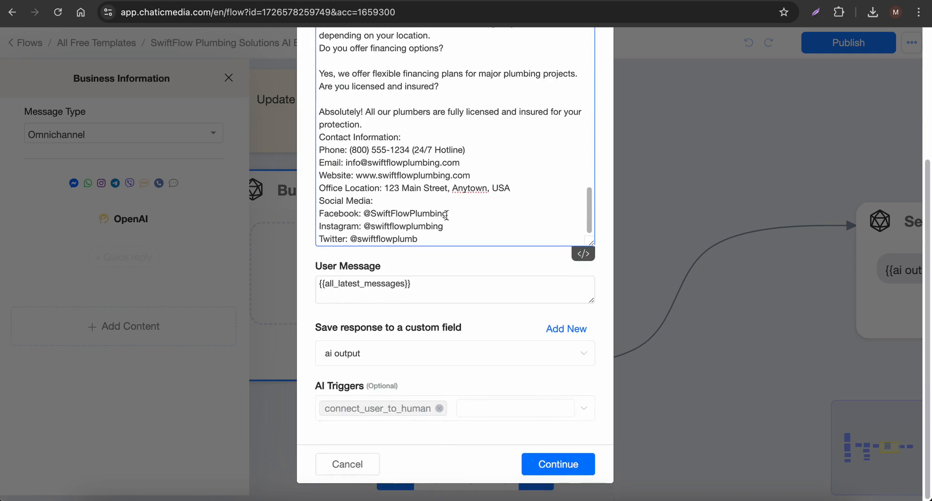
left_click(572, 467)
left_click(605, 210)
left_click(853, 49)
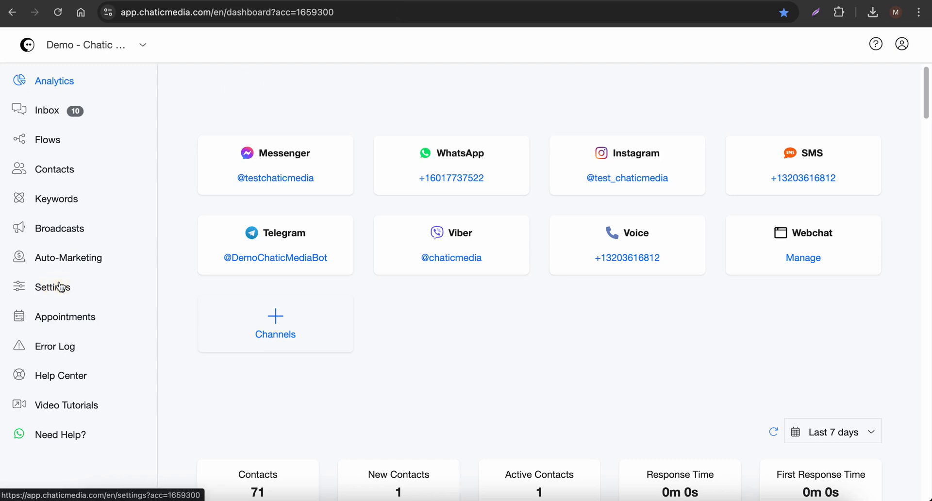
Set the account's Default Reply to the SwiftFlow Plumbing Solutions AI BOT flow and save the general settings
left_click(60, 287)
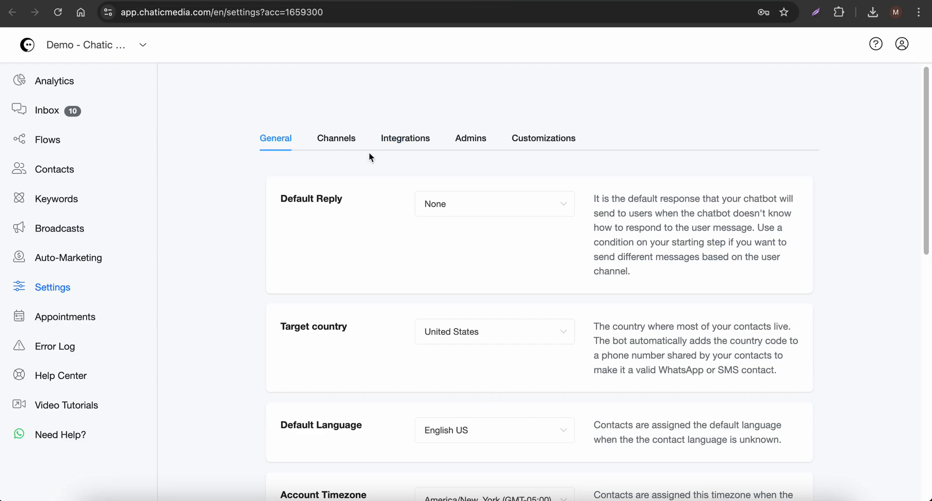
left_click_drag(277, 199, 367, 199)
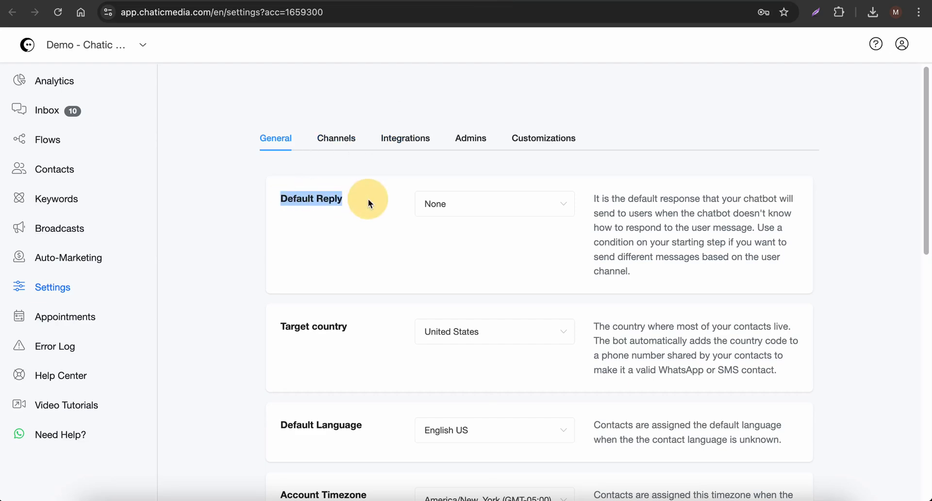
left_click(466, 204)
left_click(455, 263)
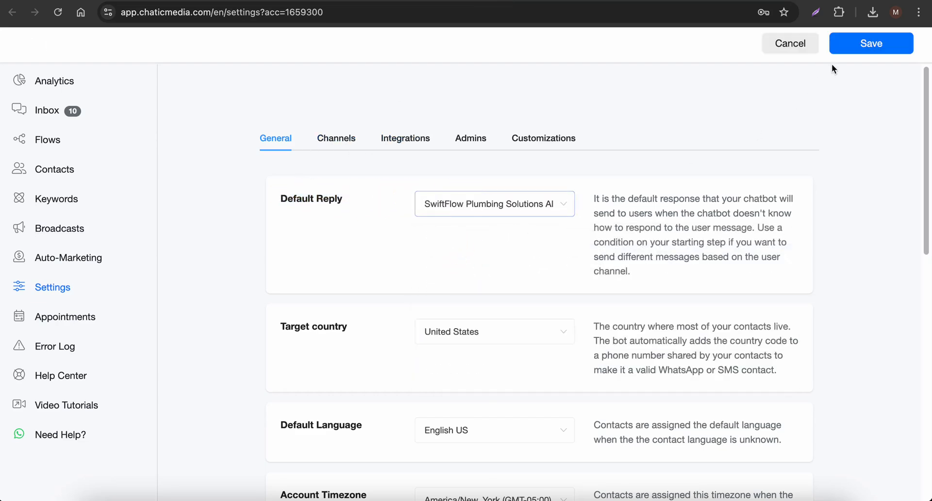
left_click(864, 44)
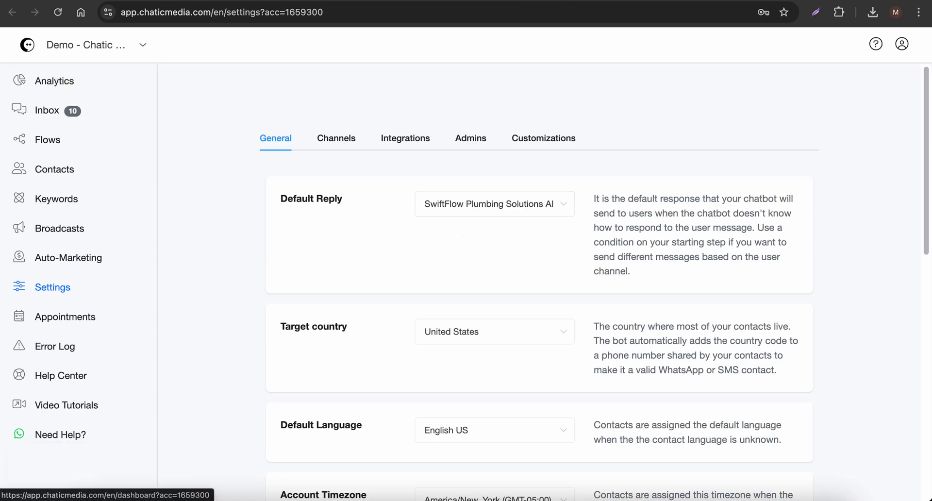
Open the Webchat channel's management page from the Analytics dashboard
left_click(54, 80)
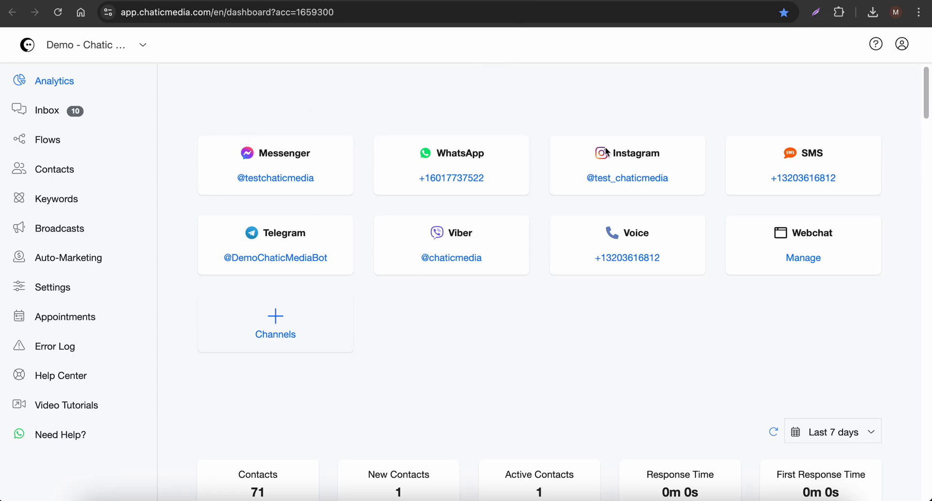
scroll(607, 153, "down", 2)
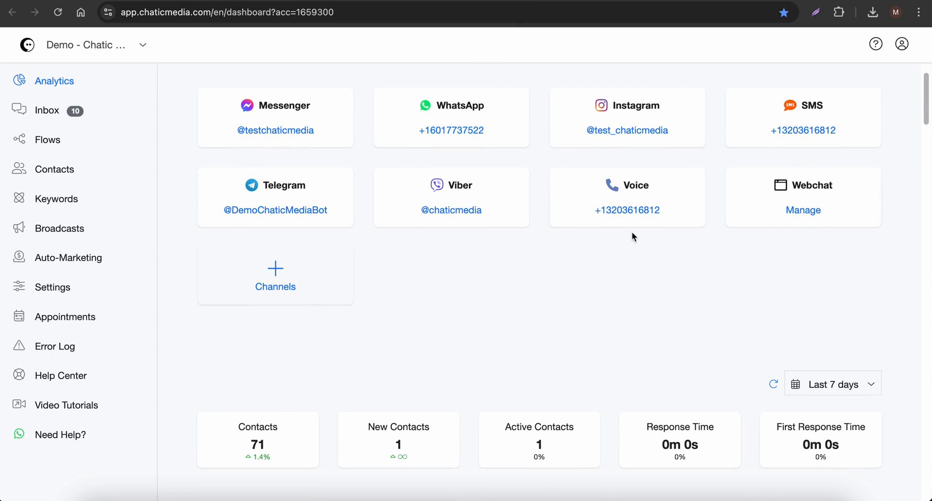
left_click_drag(795, 185, 837, 184)
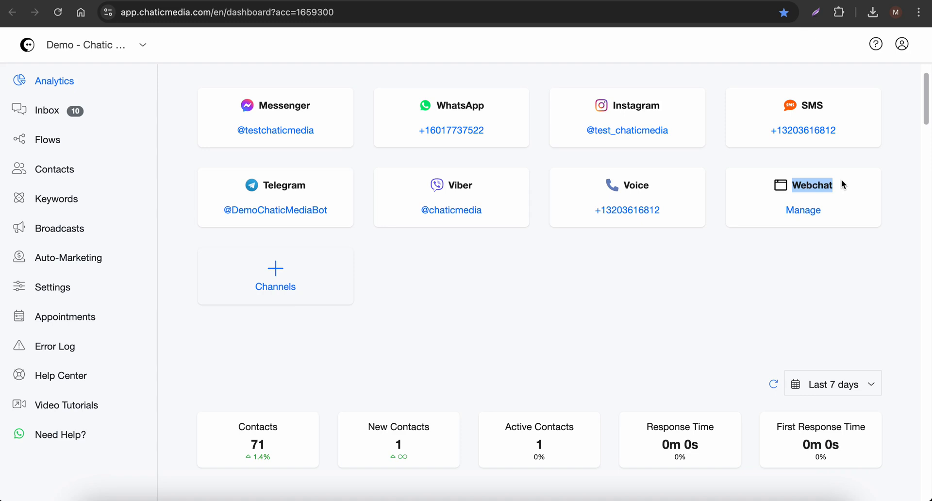
left_click(806, 211)
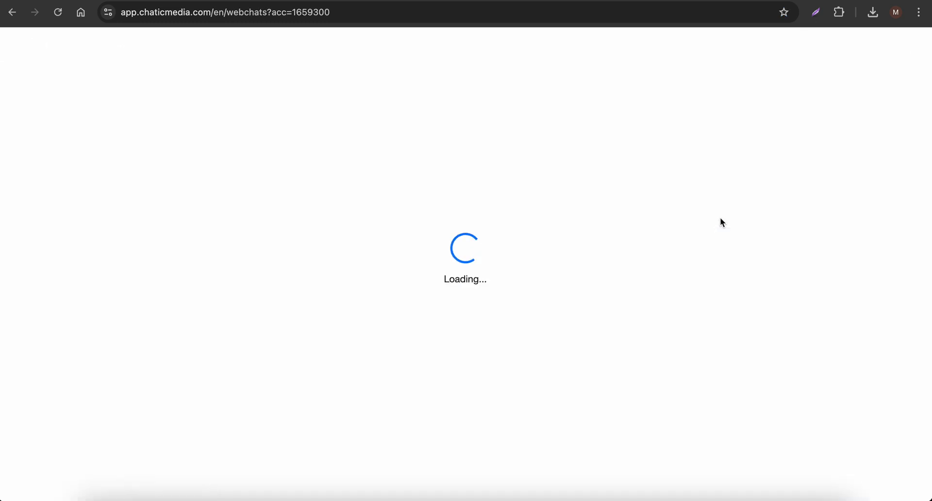
Open the Demo_Website_ChatWidget webchat for editing and expand its additional options
left_click_drag(297, 231, 435, 235)
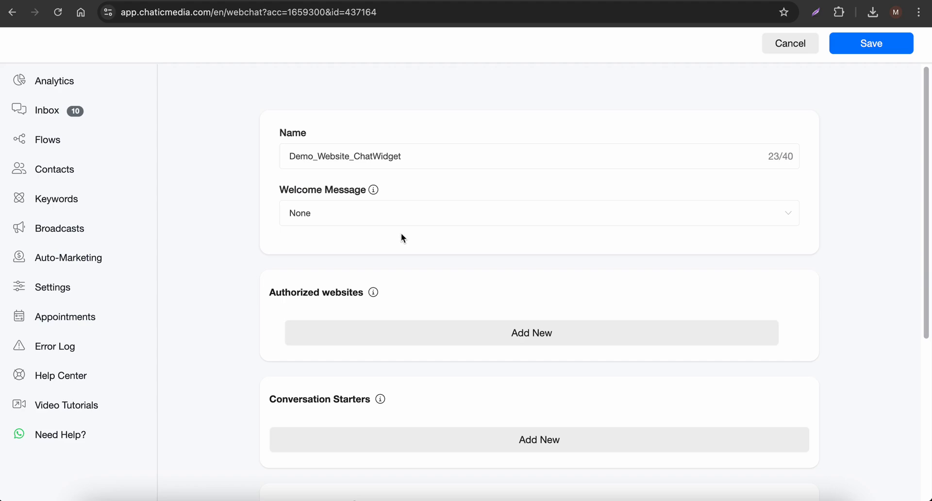
scroll(345, 407, "down", 5)
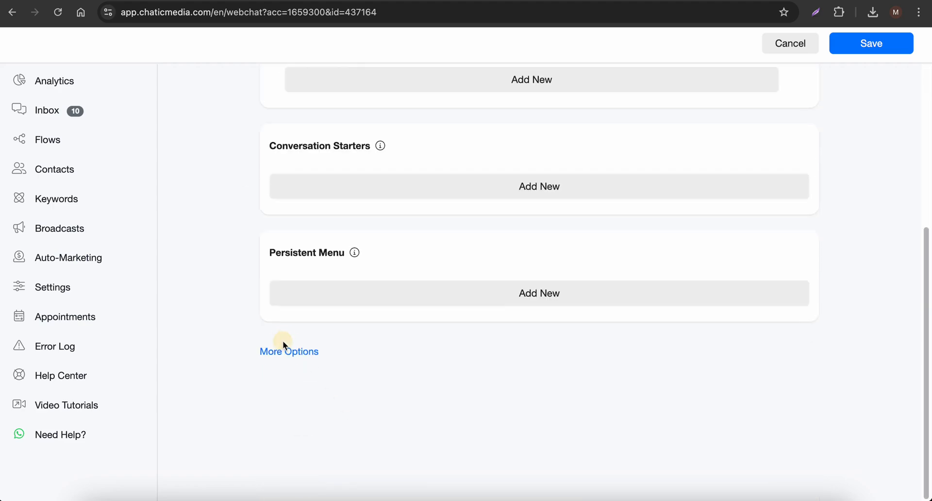
left_click(289, 354)
scroll(375, 389, "up", 10)
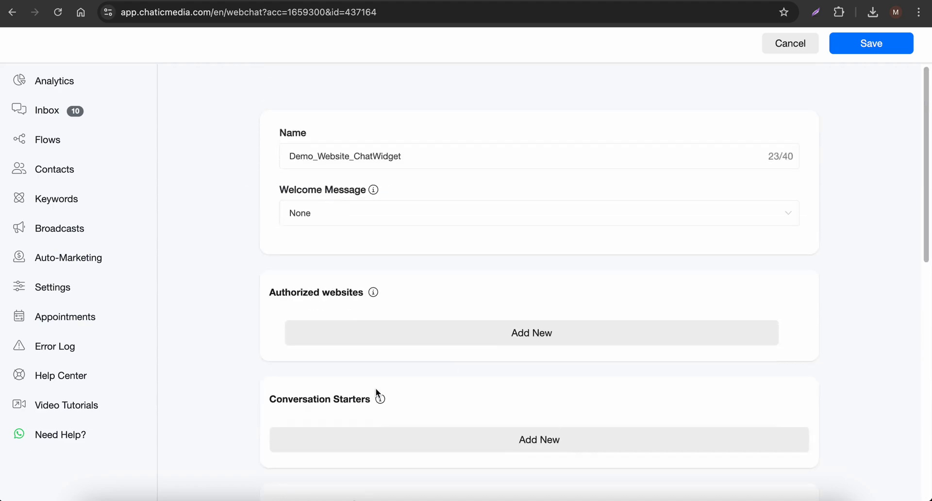
Replace the webchat's name with "SwiftFlow Plumbing Solutions", copied from the company name in the ChatGPT conversation
left_click_drag(428, 156, 202, 155)
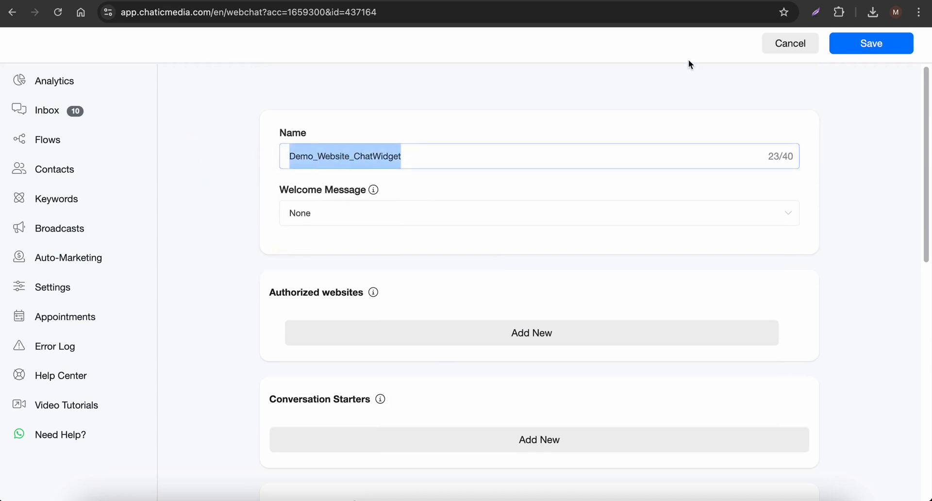
left_click(662, 12)
scroll(455, 192, "up", 20)
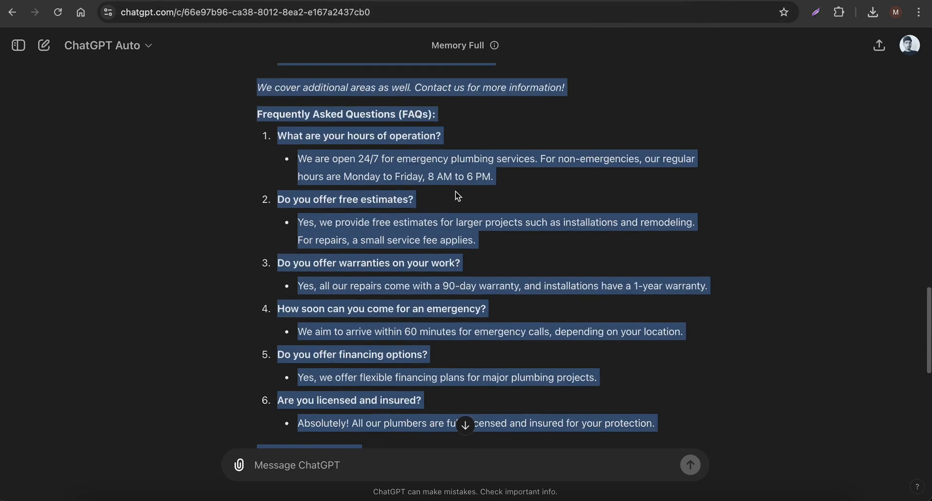
scroll(456, 193, "up", 8)
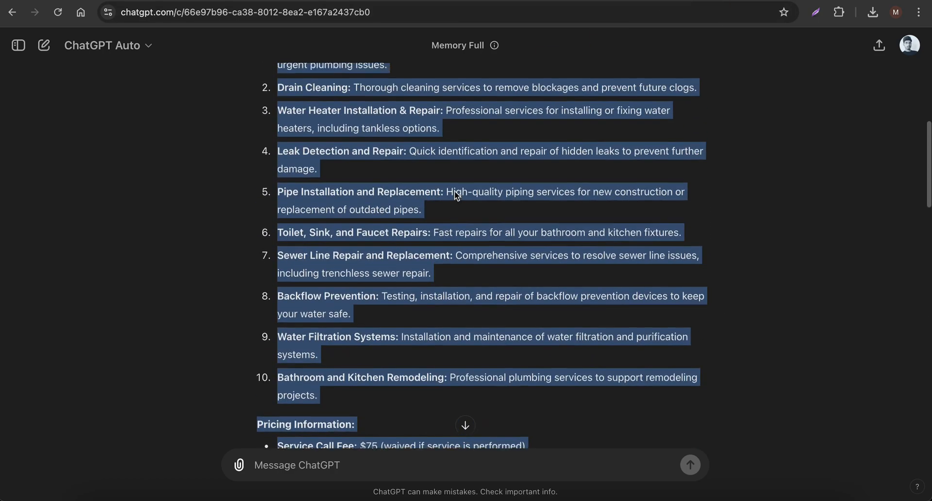
left_click(370, 132)
left_click_drag(359, 130, 555, 138)
key("ctrl+c")
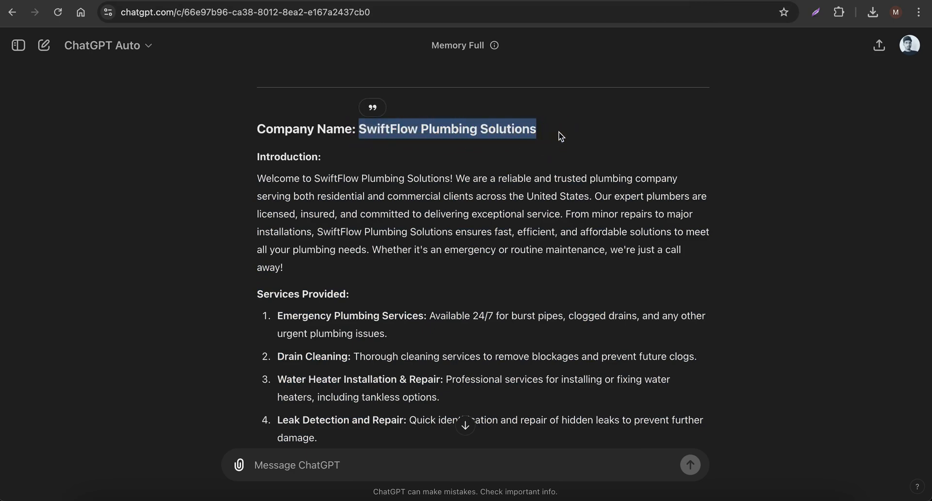
left_click(631, 1)
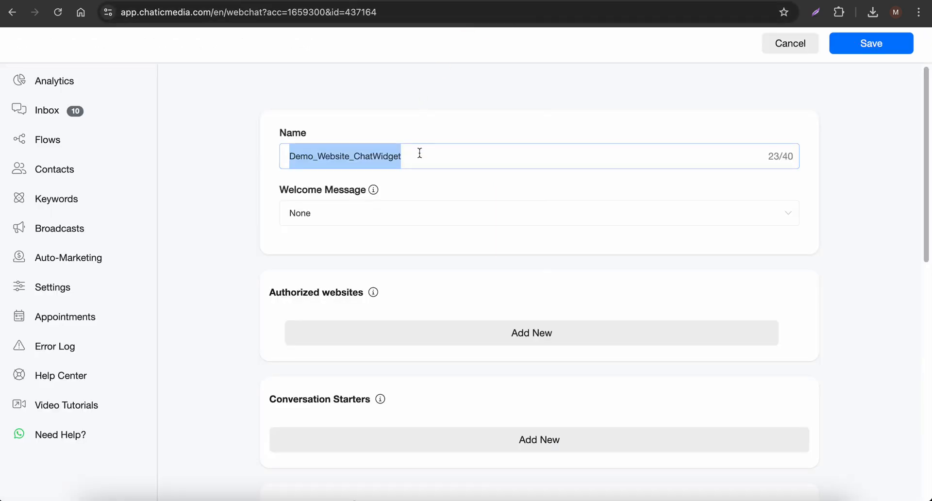
key("ctrl+v")
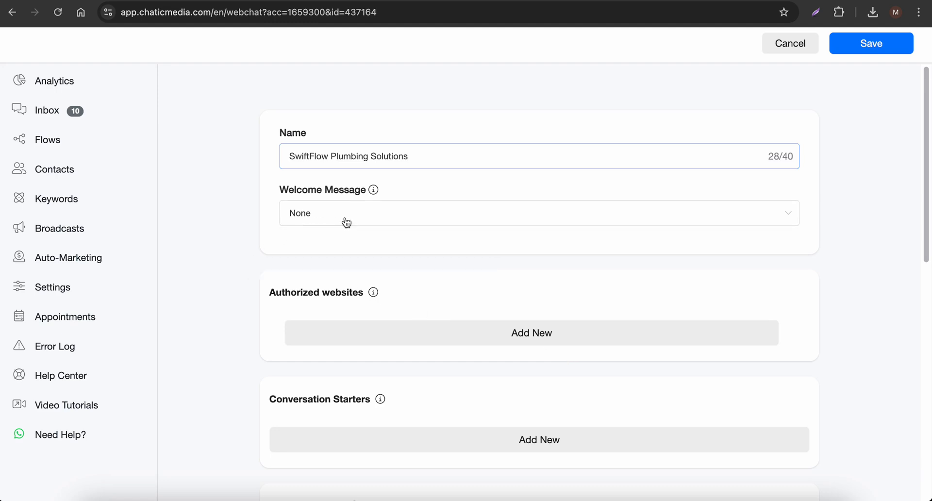
Review the webchat's template, brand color and custom CSS settings, and save the webchat
scroll(366, 311, "down", 5)
scroll(365, 307, "down", 4)
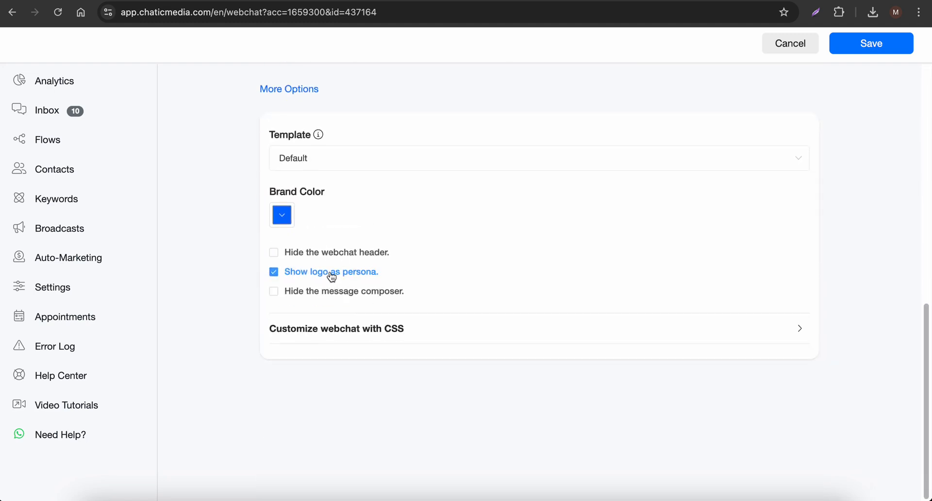
left_click(324, 336)
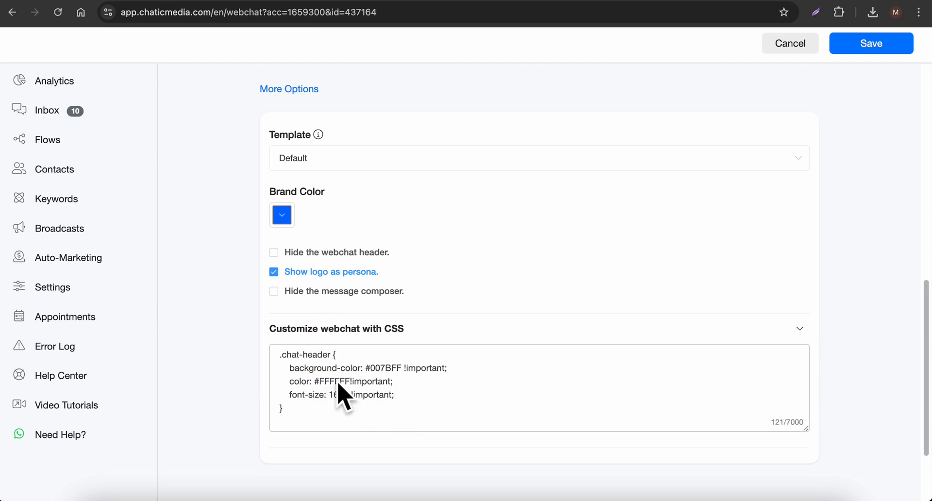
scroll(335, 370, "up", 1)
left_click_drag(328, 359, 424, 358)
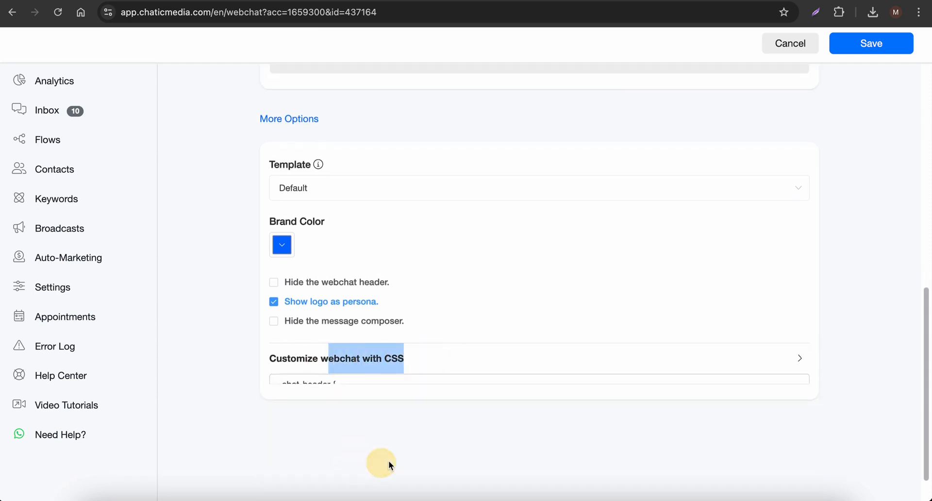
left_click(385, 367)
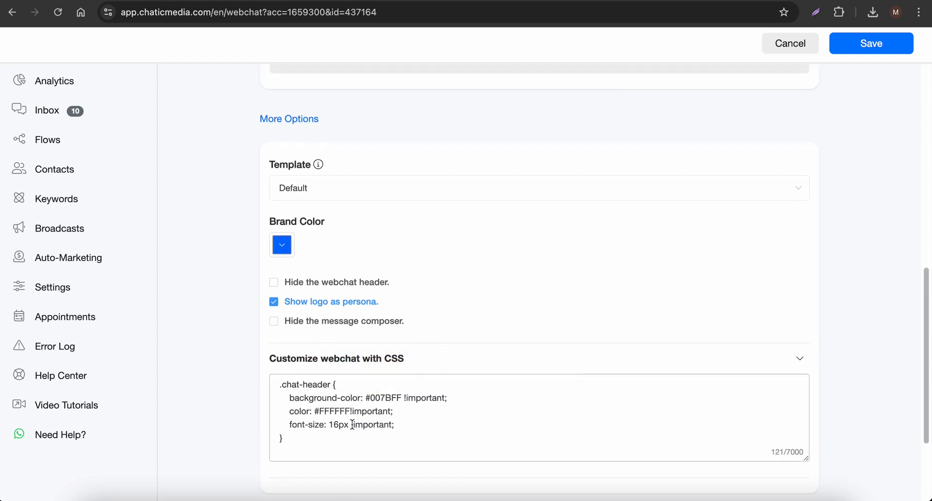
left_click(893, 45)
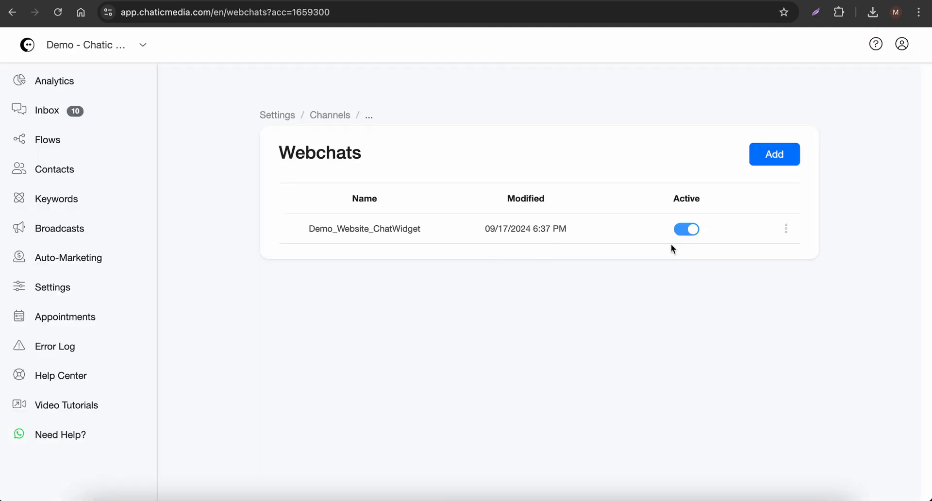
Copy the webchat's embed code from the Webchats list and dismiss the confirmation
left_click(786, 228)
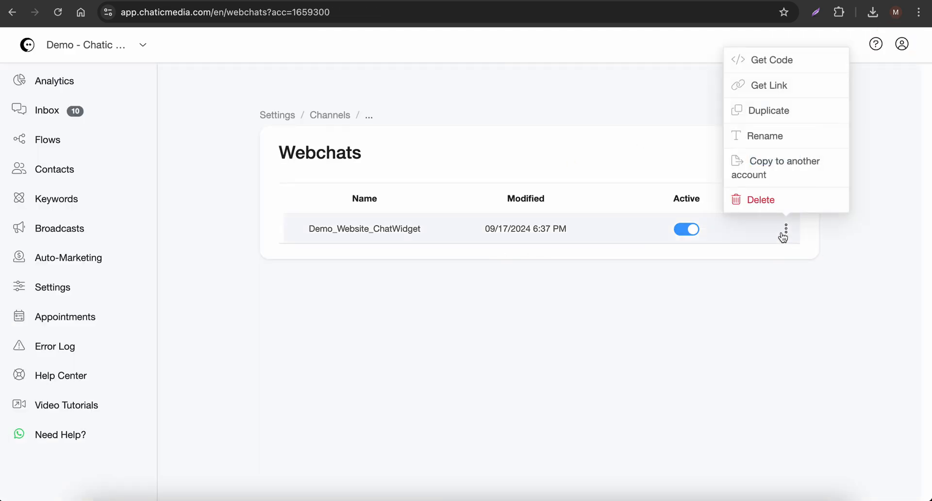
left_click(760, 67)
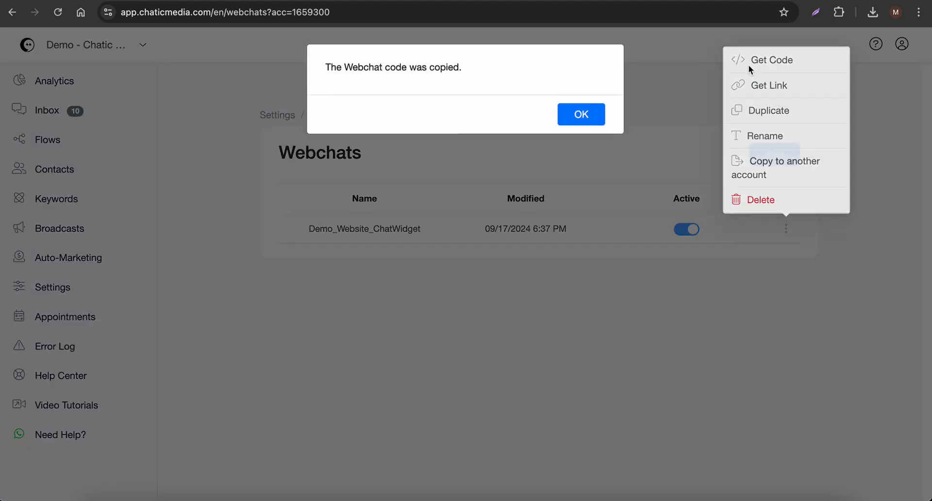
left_click(573, 123)
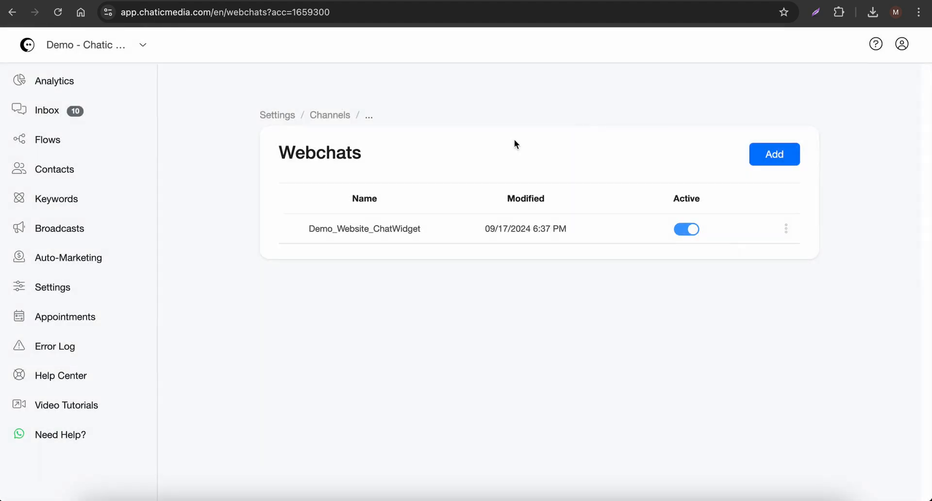
Create a new flow named "Landing Page Tool"
left_click(44, 143)
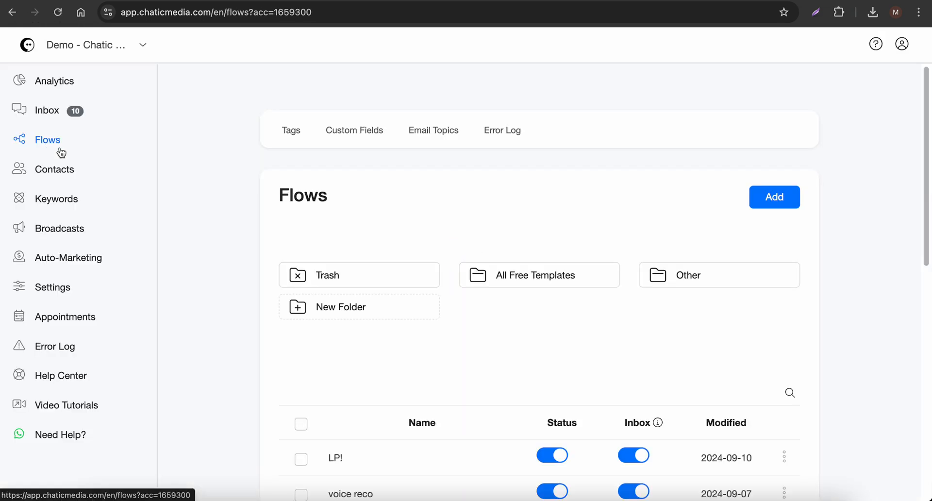
left_click(778, 200)
left_click(349, 108)
type("Landing Page Tool")
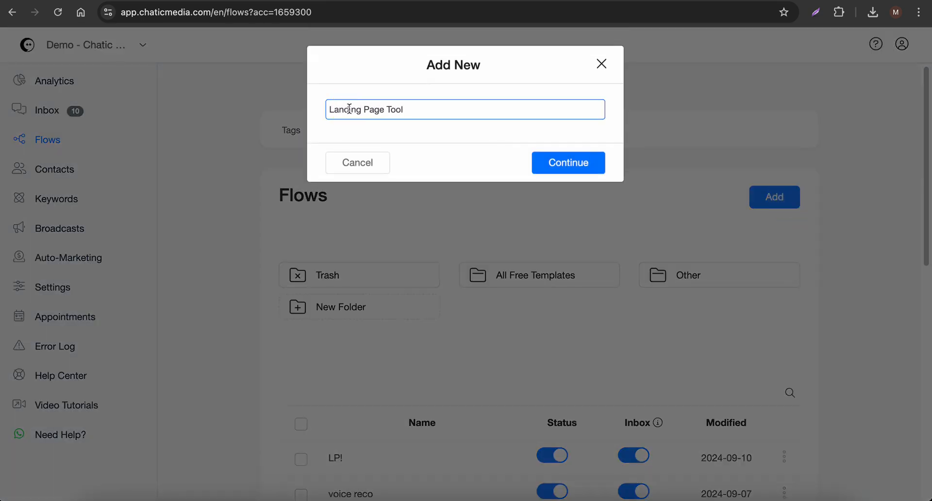
left_click(576, 175)
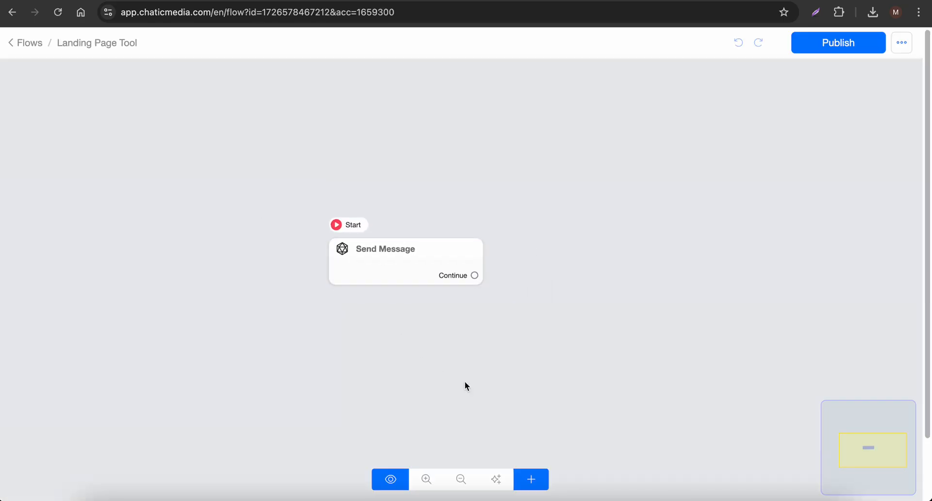
Add a Landing Page node to the flow and paste the copied webchat code into a code element on it
left_click(531, 479)
left_click(561, 438)
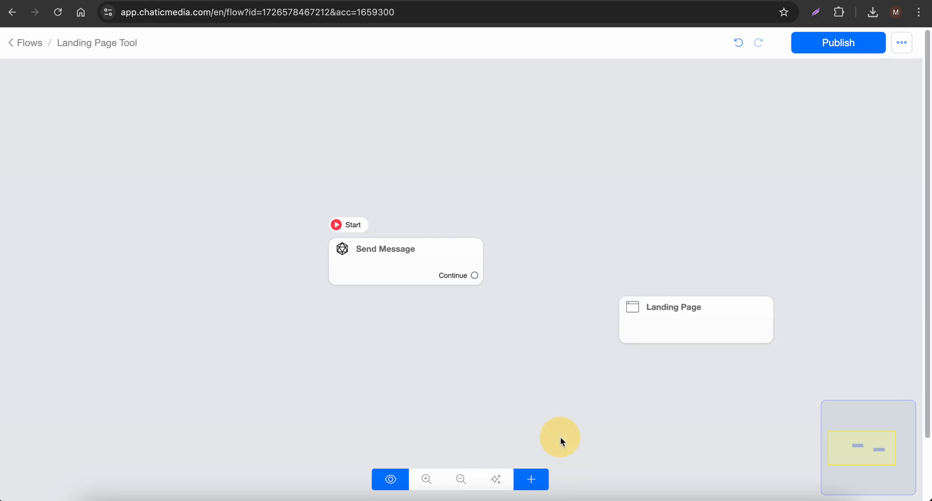
left_click(698, 331)
left_click(123, 196)
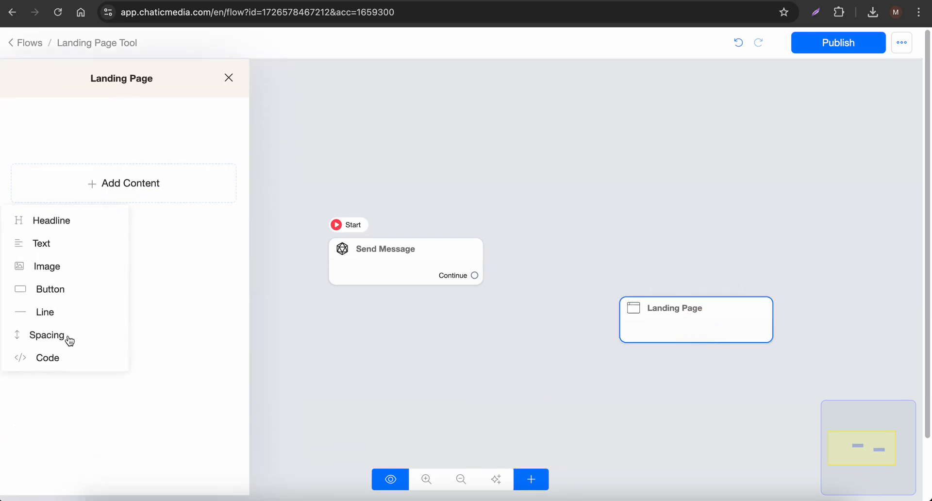
left_click(51, 358)
left_click(109, 156)
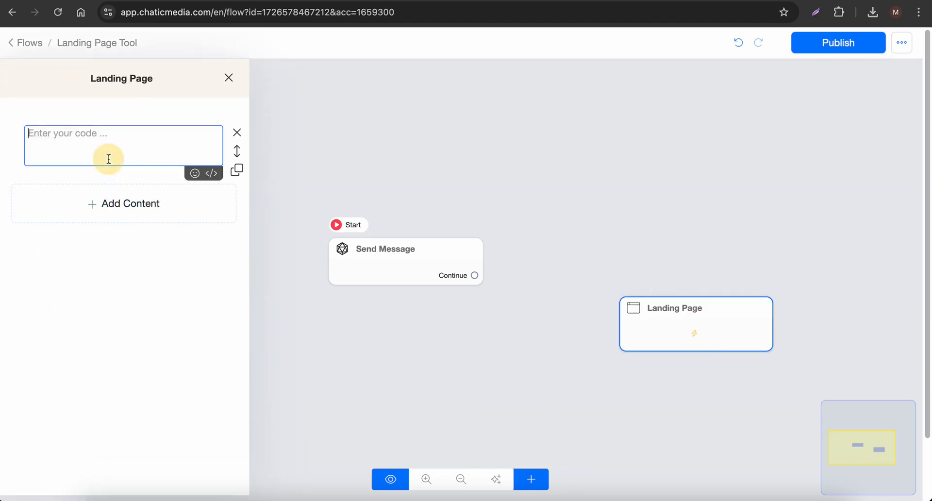
type("<script src=\"https://app.chaticmedia.com/webchat/plugin.js?v=5\"></script> <script>ktt10.setup({id:\"YQPsCKyq3ZTnle\",accountId:\"1659300\",color:\"#006dff\"})</script>")
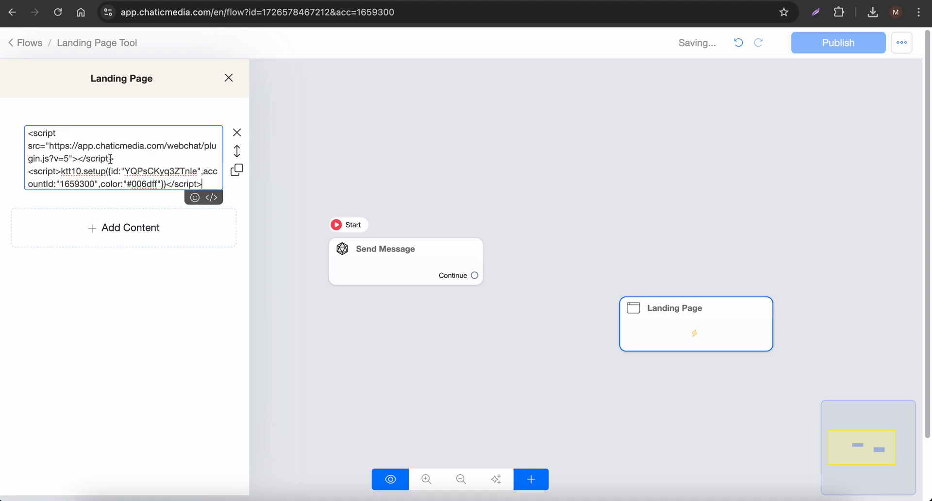
Add a headline element to the landing page with the text "SwiftFlow Plumbing Solutions"
left_click(124, 227)
left_click(65, 265)
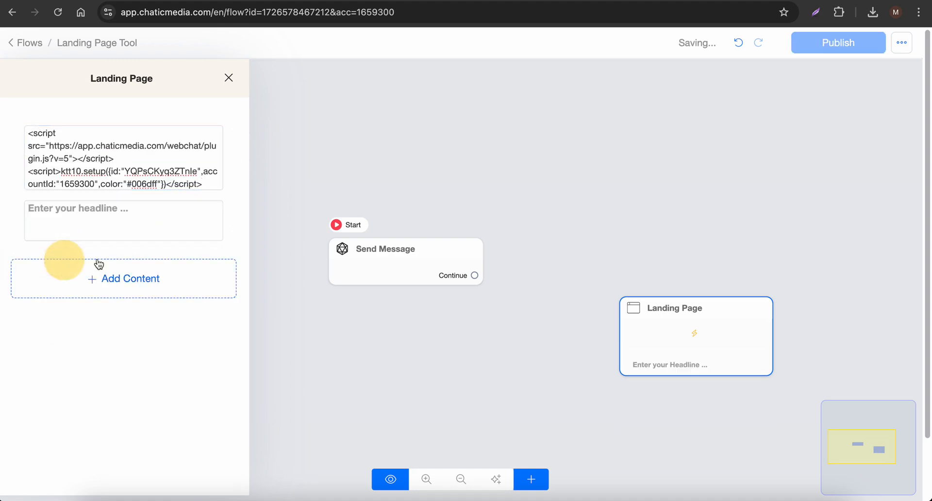
left_click(114, 223)
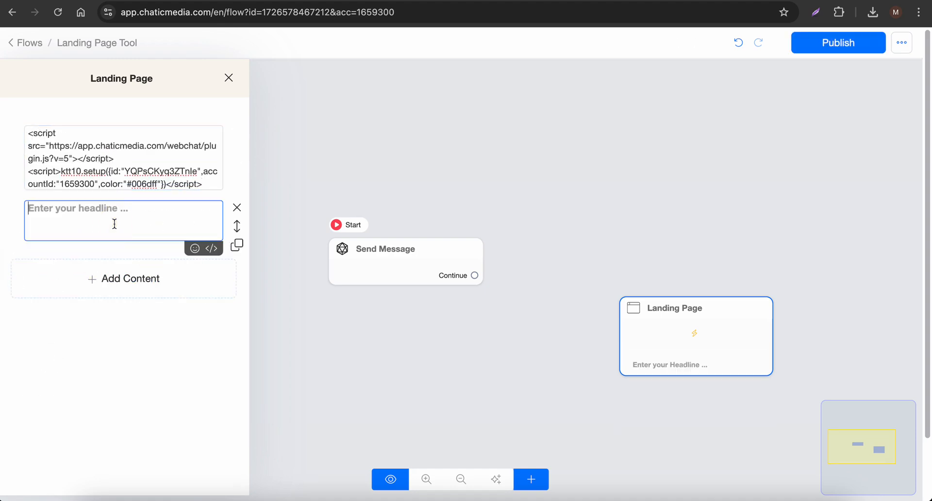
left_click(614, 1)
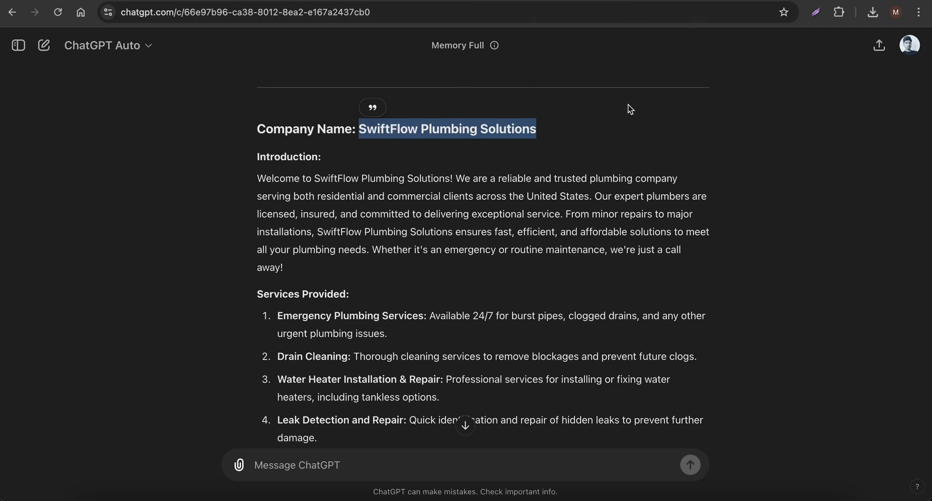
left_click(630, 1)
type("SwiftFlow Plumbing Solutions")
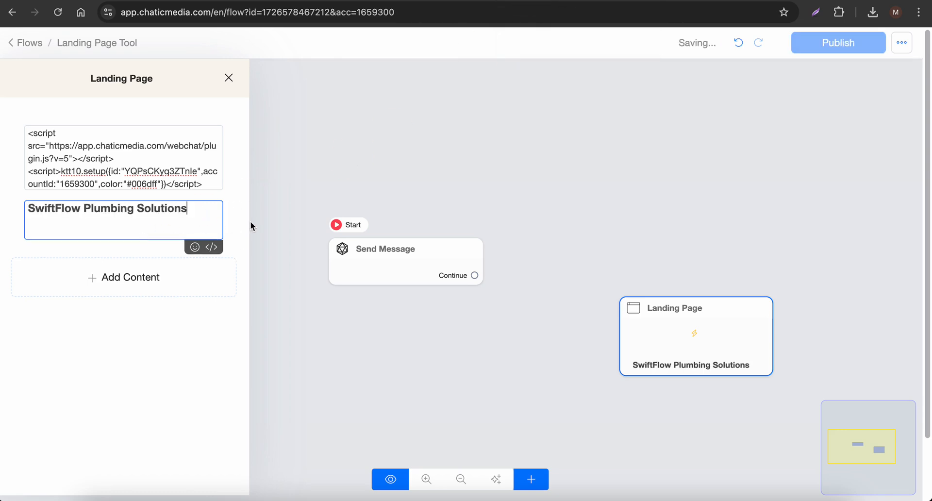
Move the headline above the code element and extend its text to "SwiftFlow Plumbing Solutions Website..."
left_click_drag(233, 223, 187, 150)
left_click(195, 139)
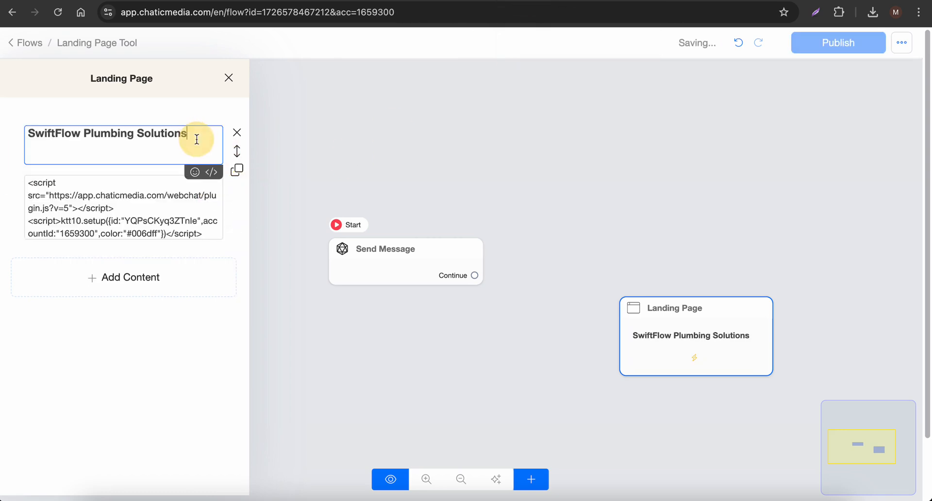
type("Wes")
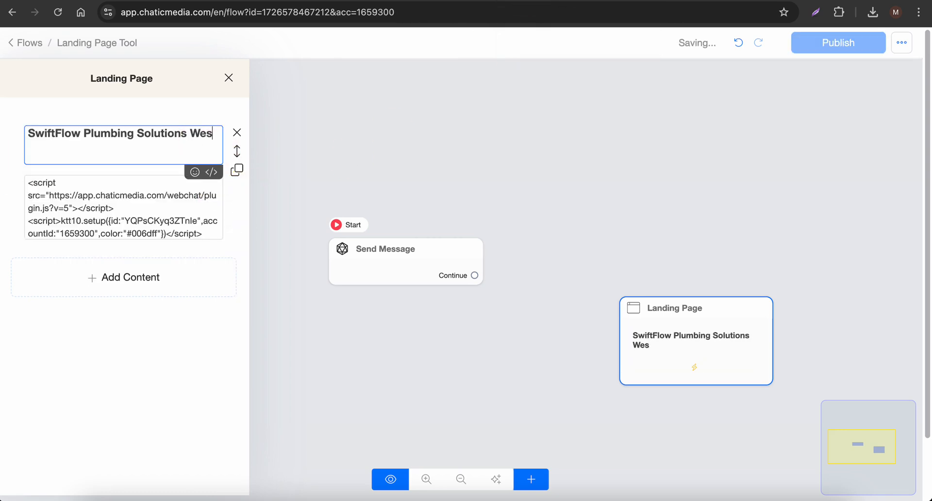
key("BackSpace")
type("bsirt")
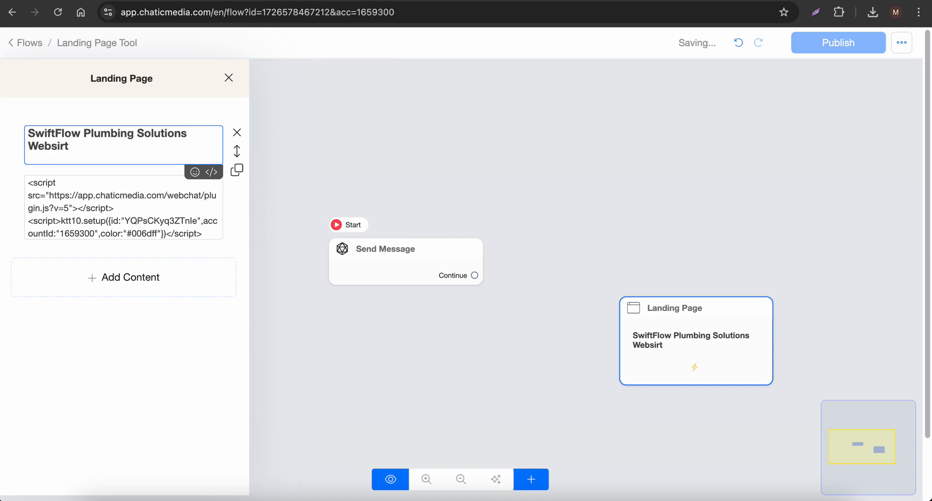
type("te...")
left_click(855, 233)
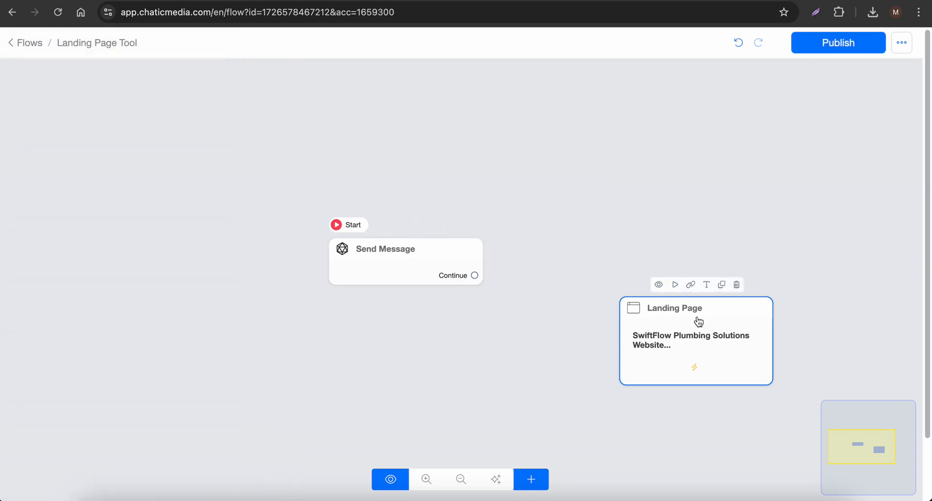
Preview the landing page and open the embedded chat widget on it
left_click(660, 285)
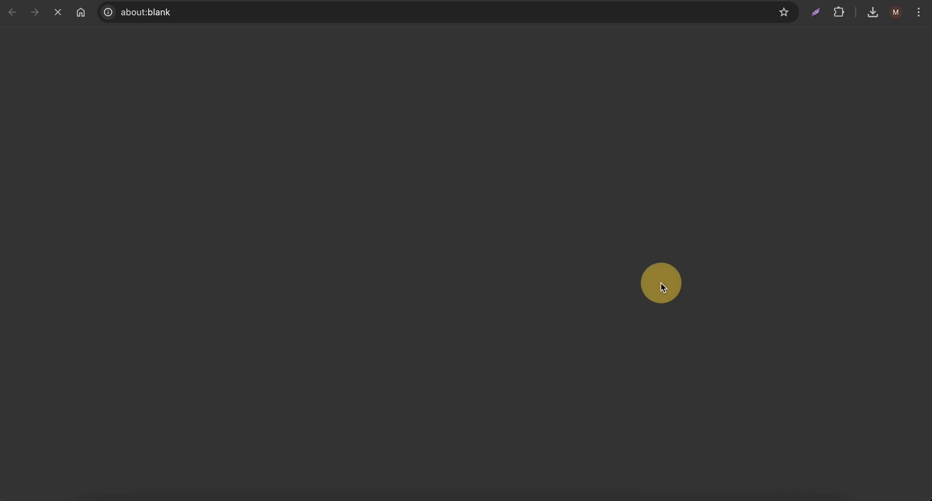
left_click_drag(298, 51, 597, 59)
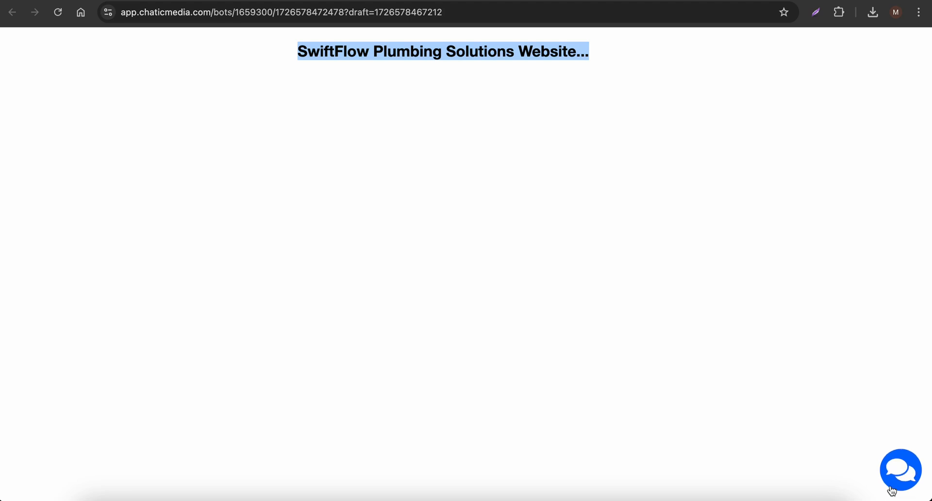
left_click(899, 482)
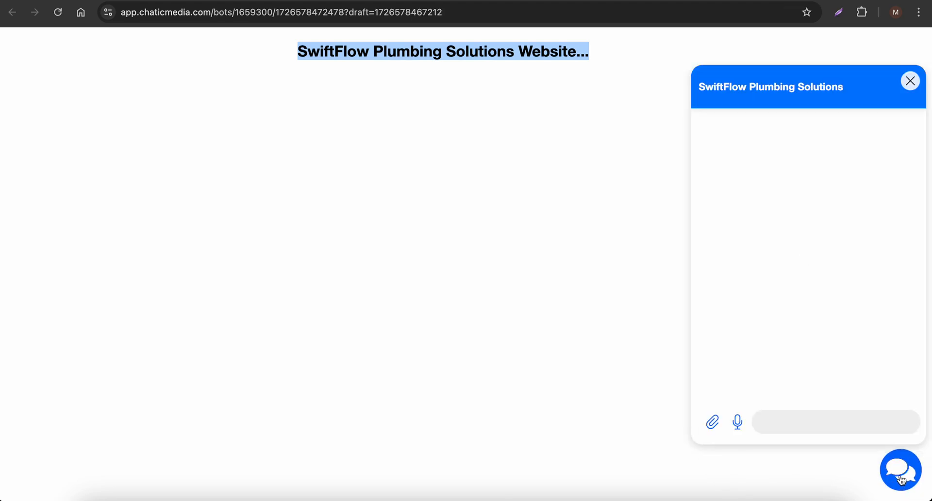
Send the message "hi" in the landing page's chat widget and read the bot's reply
left_click_drag(700, 88, 845, 94)
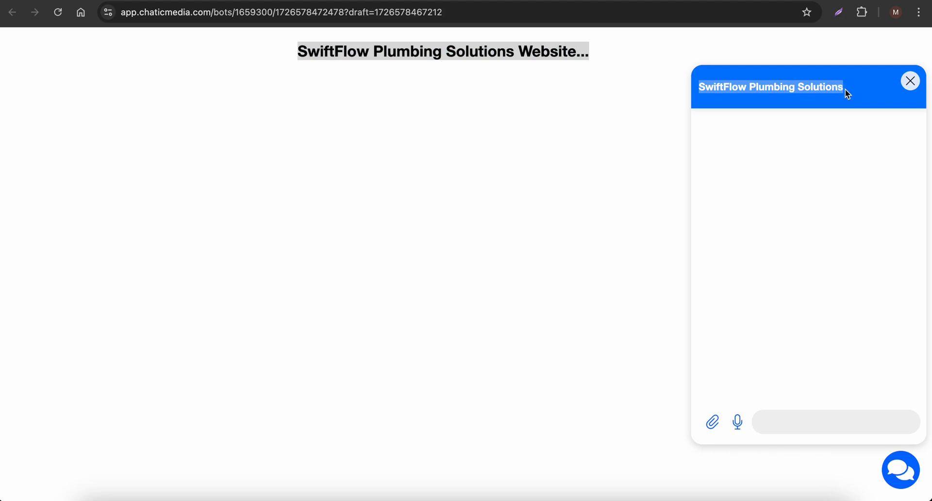
left_click(775, 423)
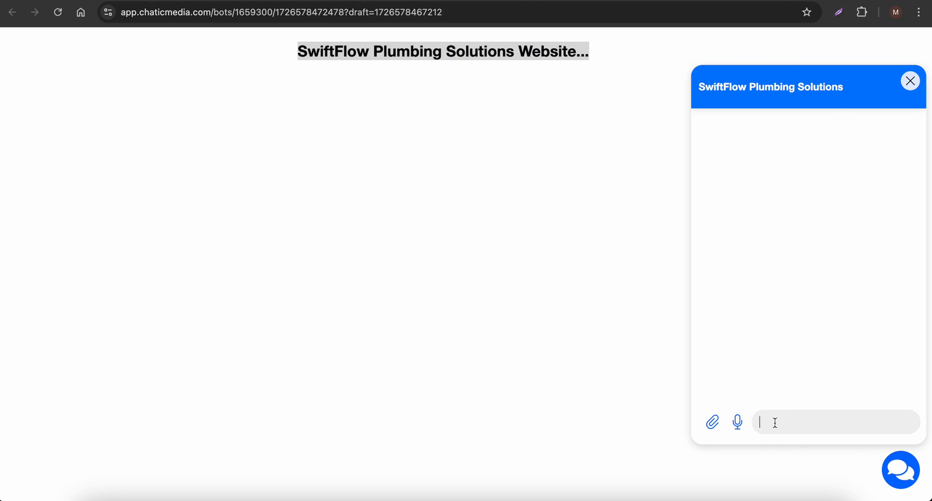
type("hi")
key("Return")
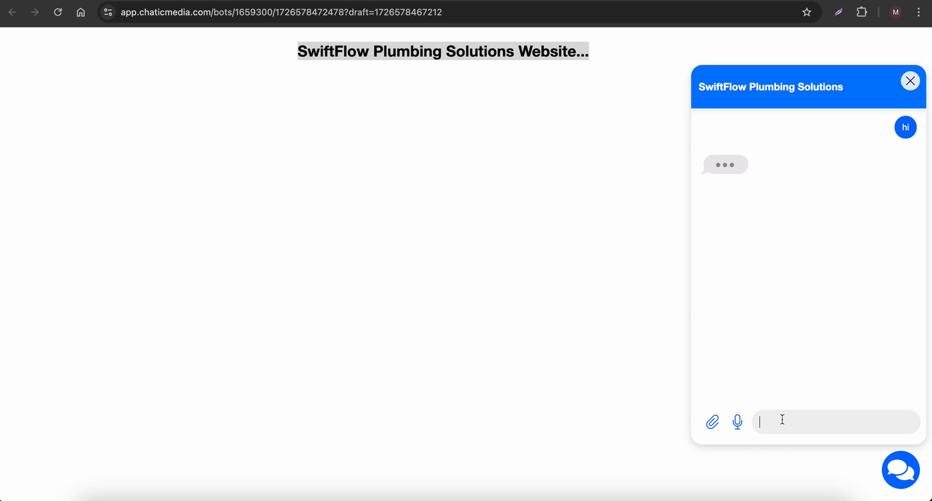
double_click(912, 128)
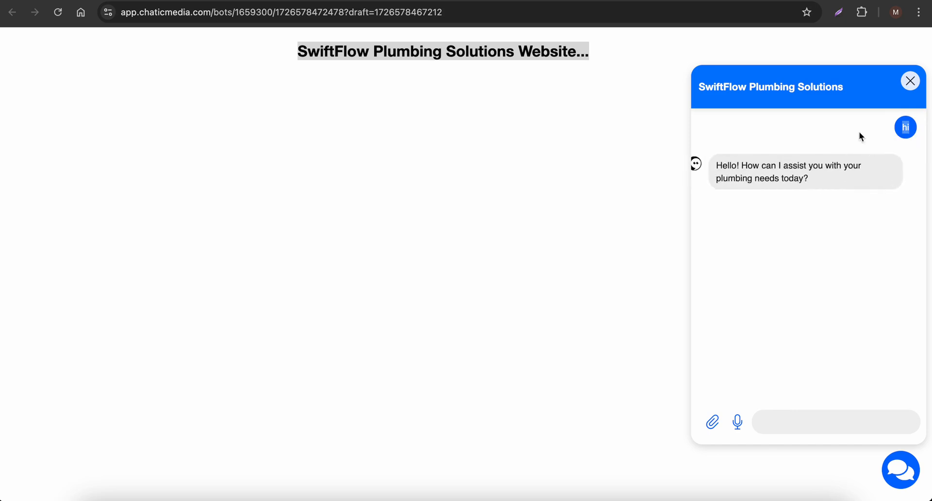
left_click(792, 178)
left_click_drag(807, 181, 730, 156)
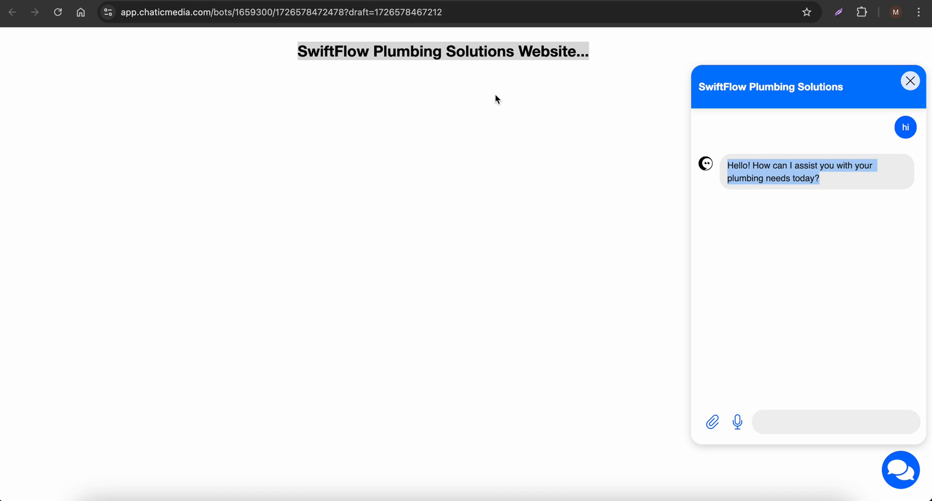
Copy the question "Do you offer warranties on your work?" from the Business Information node's OpenAI prompt and send it in the landing page chat
left_click(634, 0)
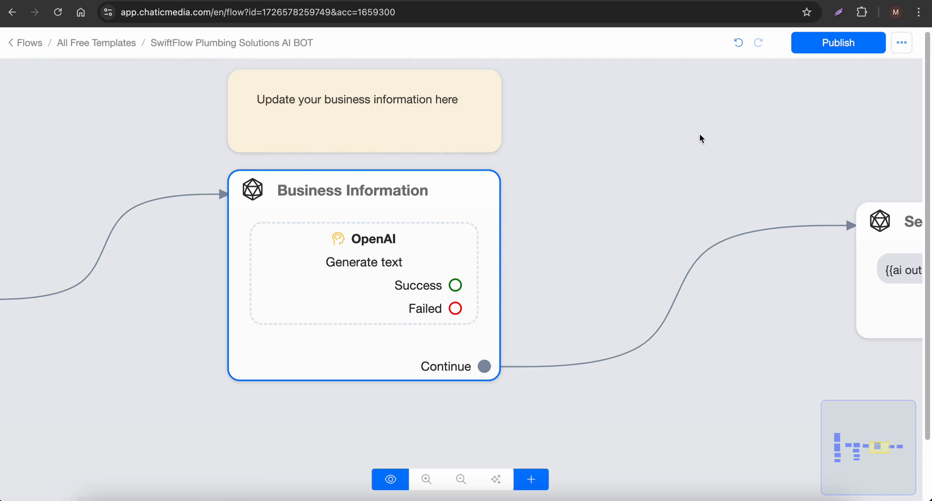
mouse_move(473, 262)
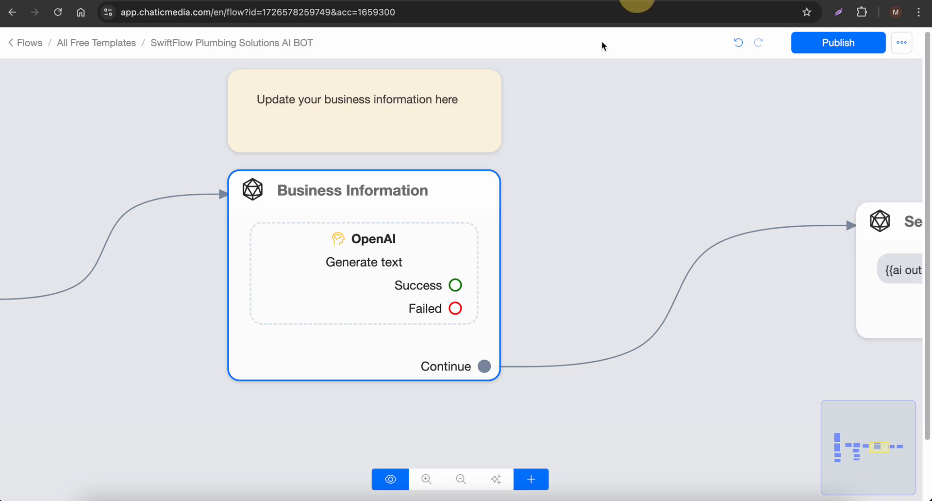
left_click(345, 291)
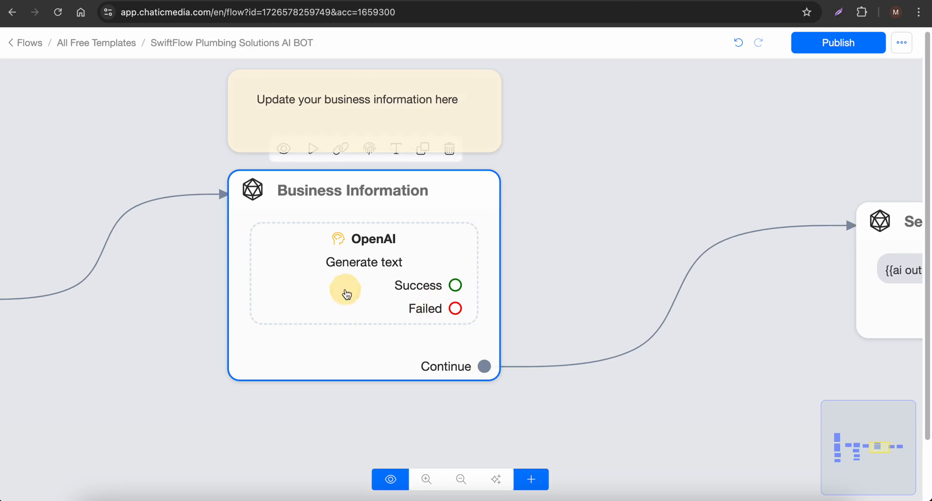
left_click(330, 261)
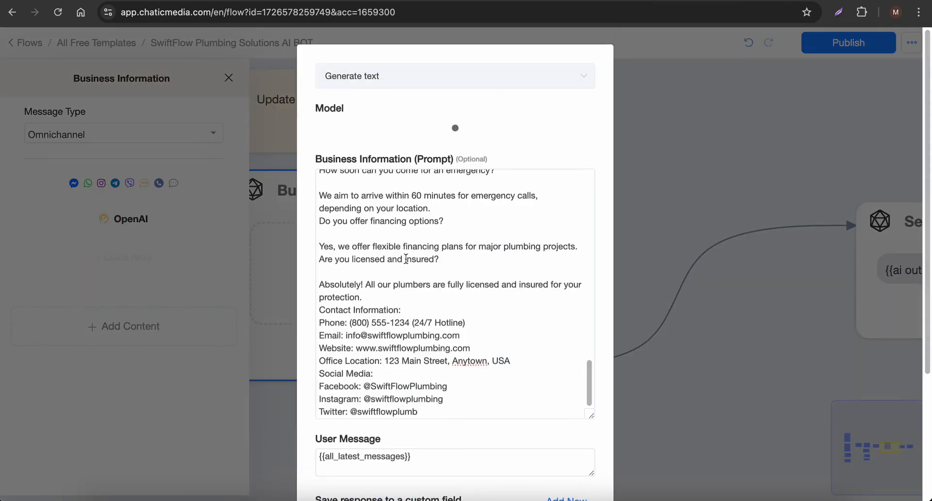
scroll(510, 330, "up", 5)
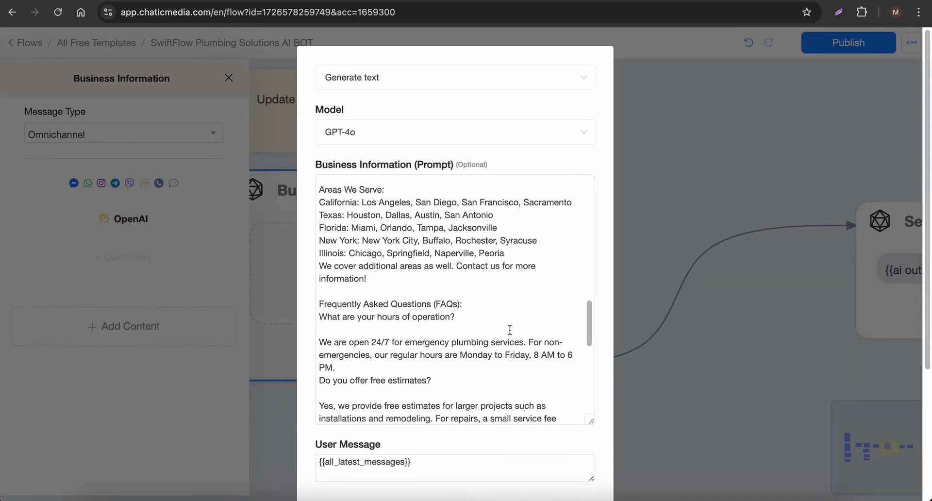
scroll(510, 330, "down", 4)
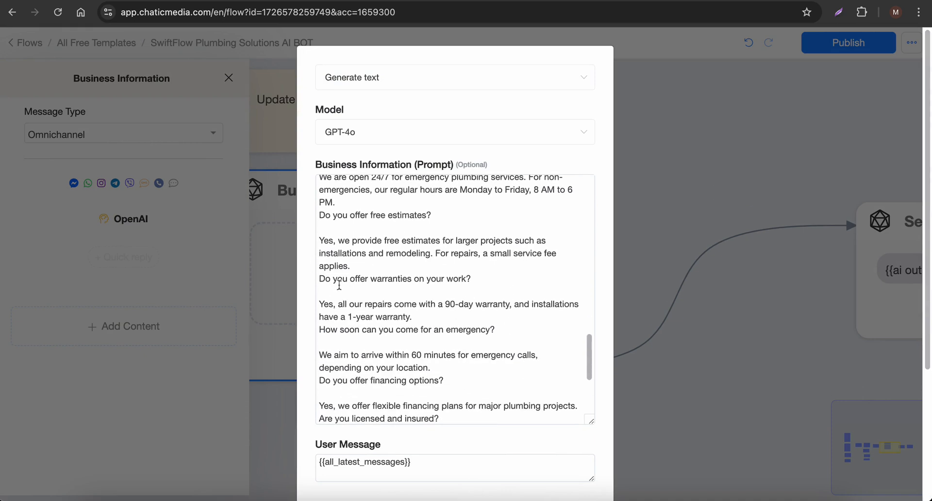
left_click_drag(321, 280, 476, 279)
key("ctrl+c")
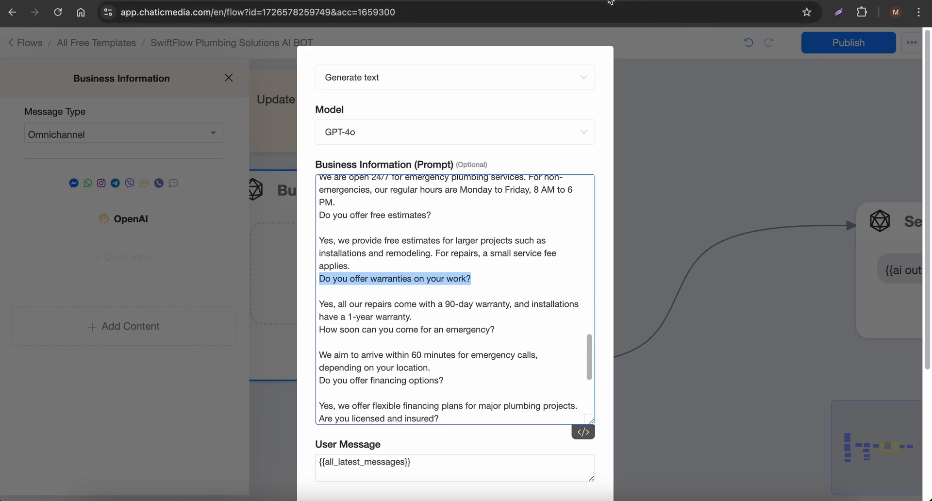
left_click(595, 4)
left_click(804, 413)
key("ctrl+v")
key("Return")
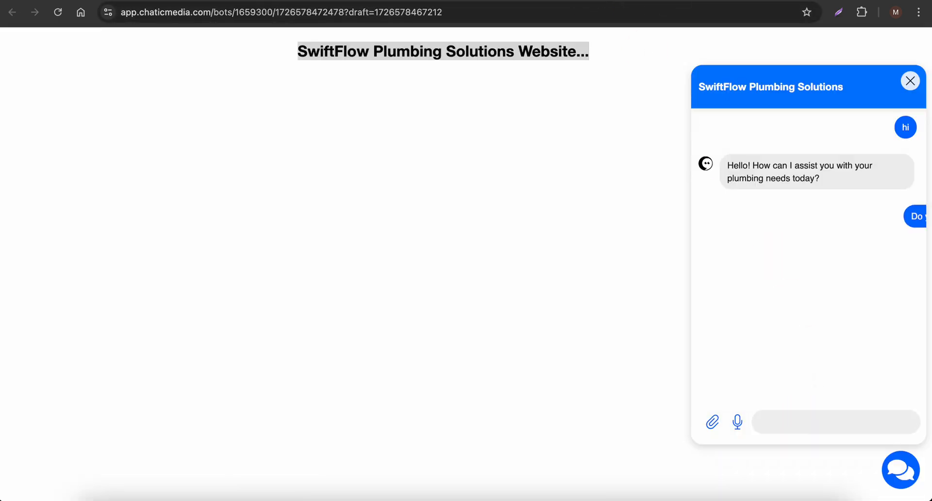
Copy "Do you offer financing options?" from the business information prompt, send it in the landing page chat and read the answer
left_click(493, 1)
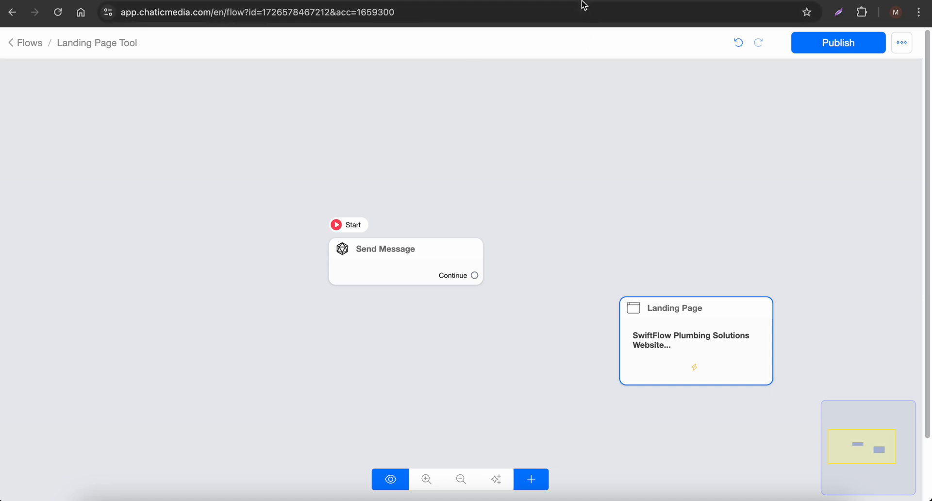
left_click(644, 1)
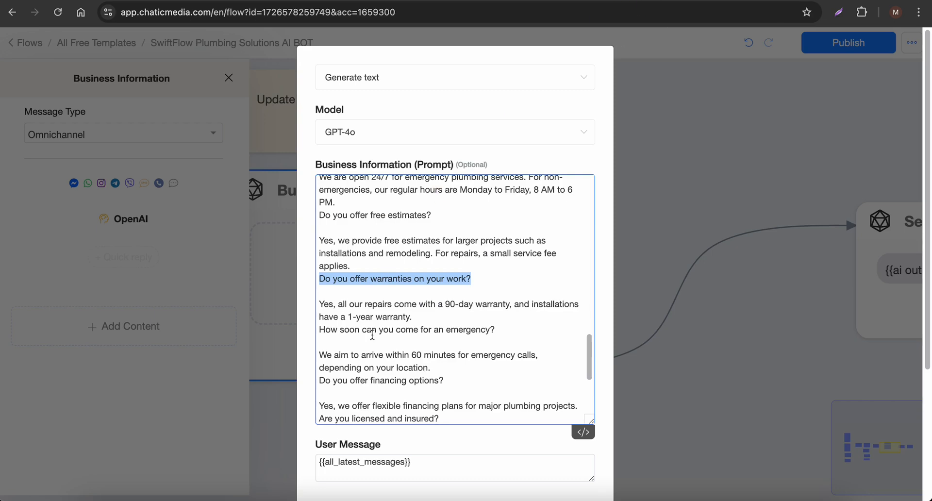
left_click_drag(444, 381, 319, 380)
key("ctrl+c")
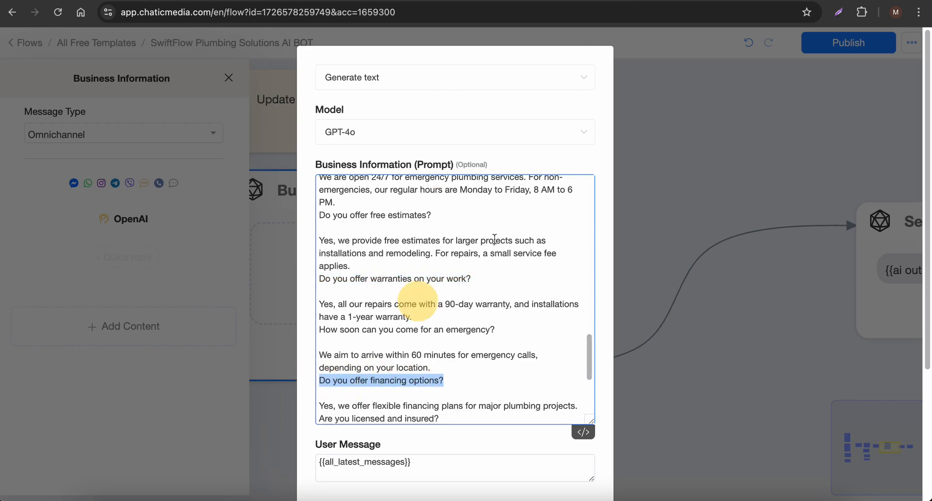
left_click(647, 50)
key("ctrl+v")
key("Return")
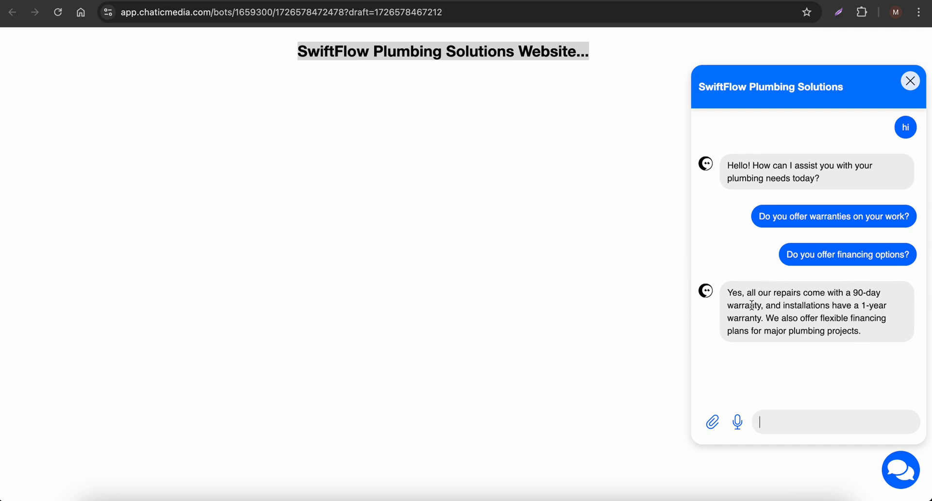
left_click_drag(762, 306, 835, 307)
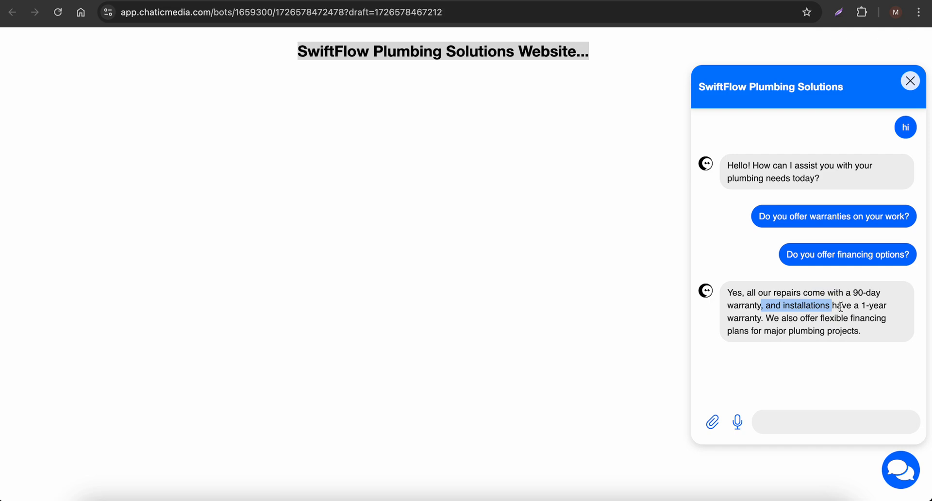
left_click_drag(763, 323, 890, 336)
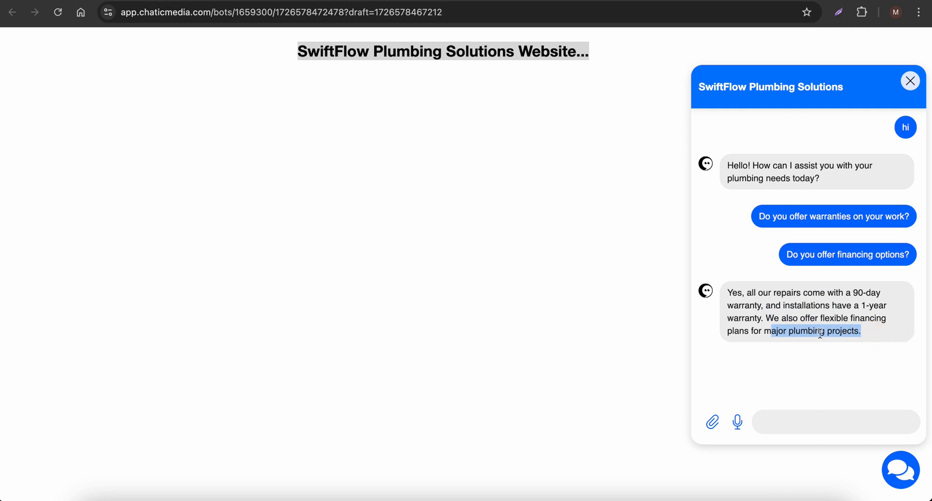
left_click_drag(744, 138, 768, 302)
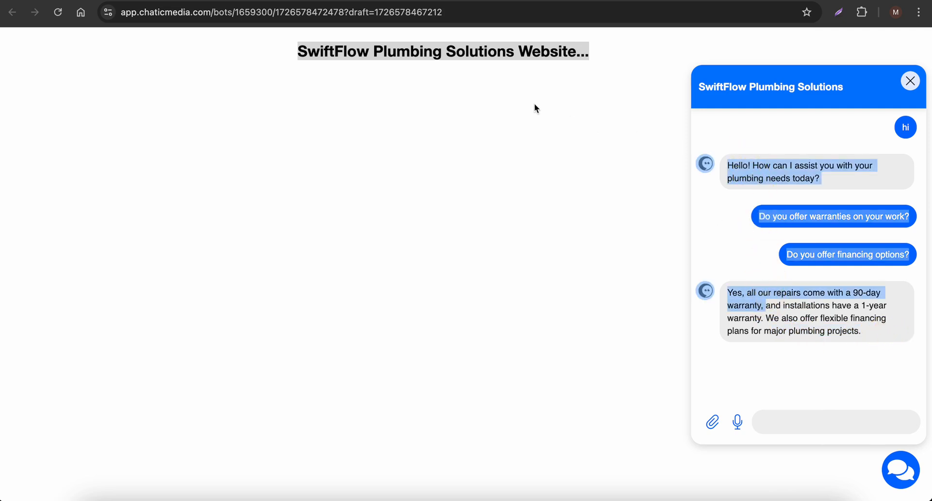
Refresh the inbox and review the newest webchat guest's conversation, comparing the questions asked with the bot's replies
left_click(335, 1)
left_click(116, 137)
left_click(58, 12)
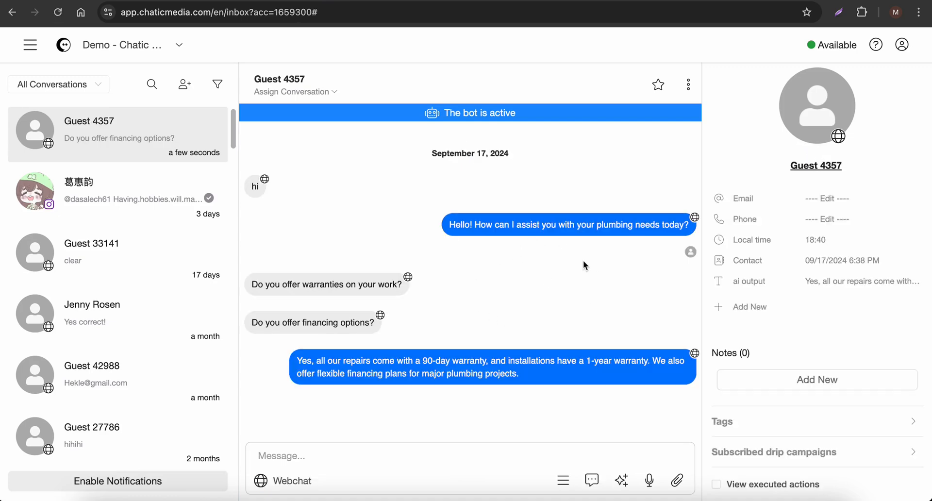
left_click(265, 185)
left_click_drag(433, 203, 671, 225)
left_click_drag(272, 275, 387, 344)
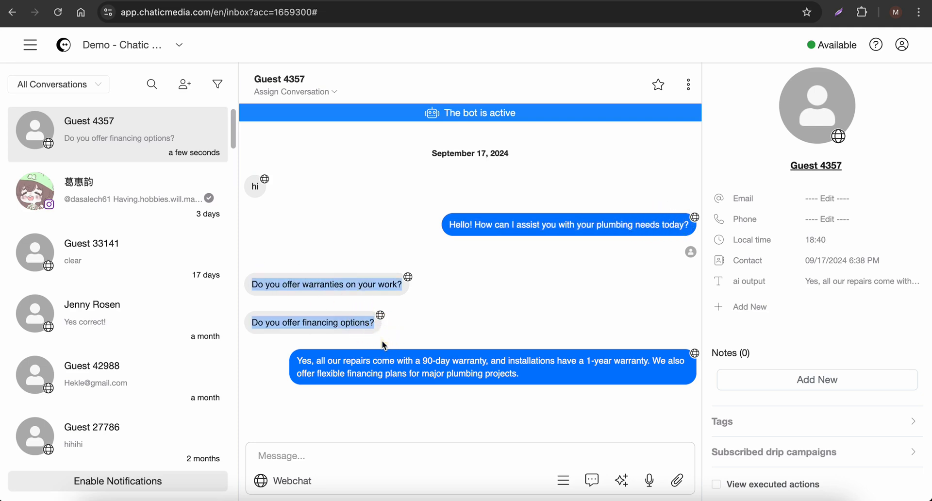
left_click_drag(552, 378, 274, 339)
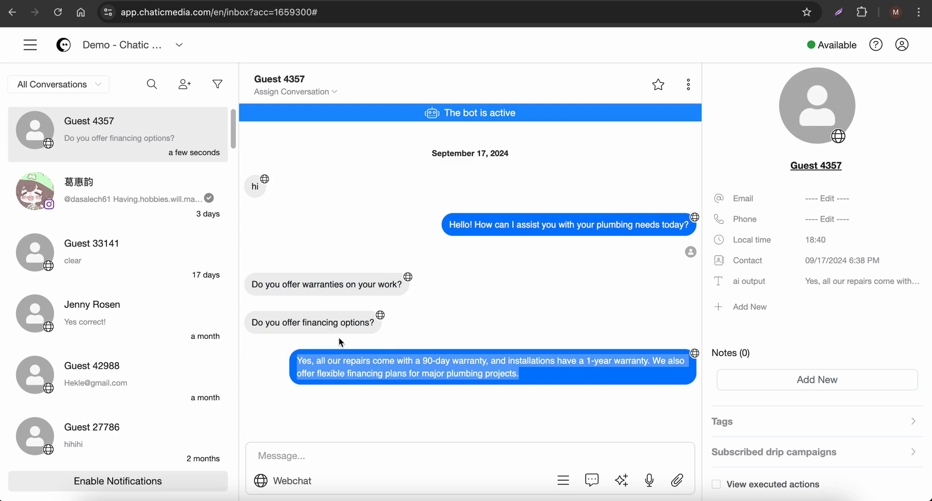
left_click(305, 454)
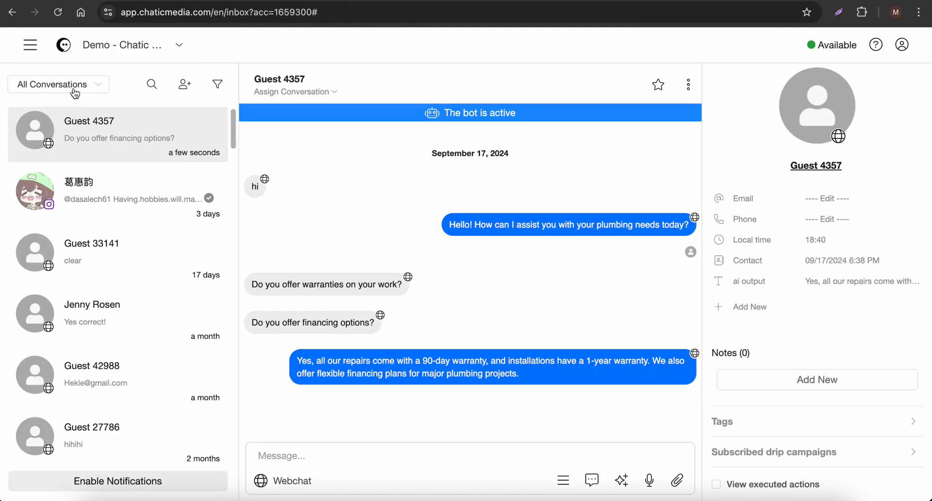
Filter the inbox conversations by Bot, switch the filter to Human, and return it to Bot
left_click(78, 91)
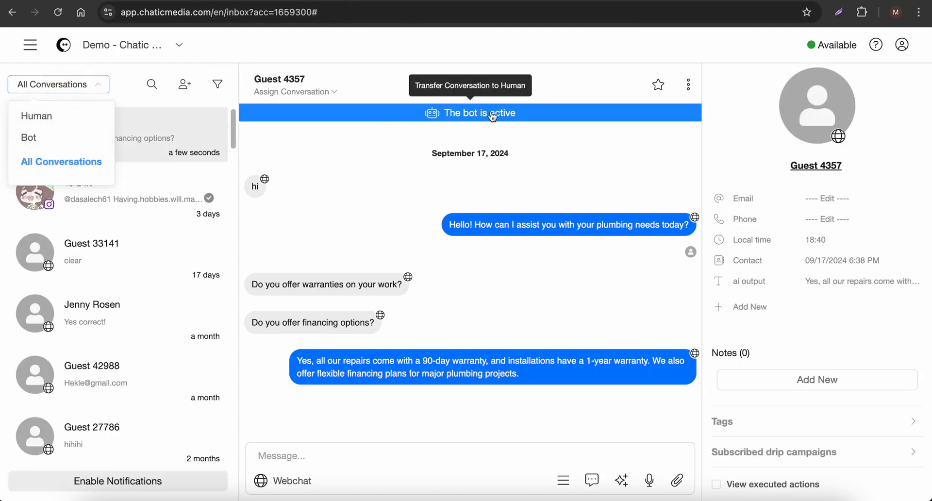
left_click(59, 90)
left_click(58, 91)
left_click(45, 135)
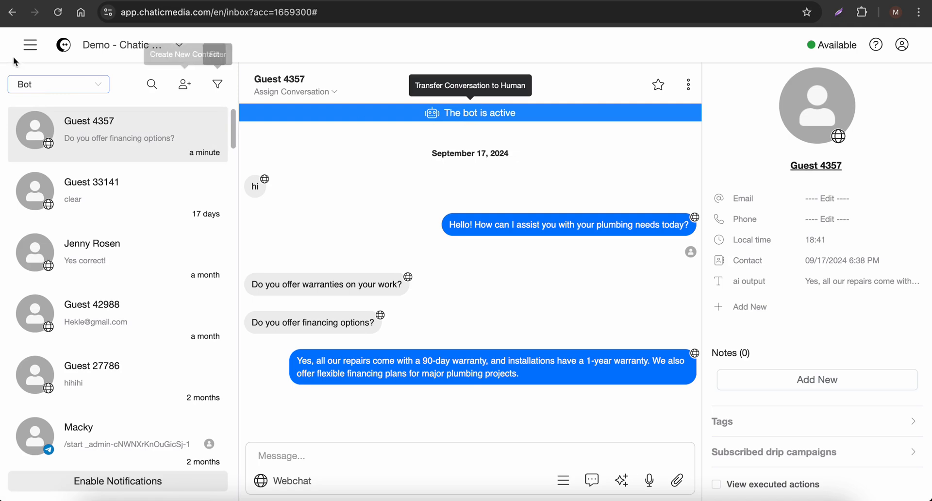
left_click(29, 84)
left_click(44, 118)
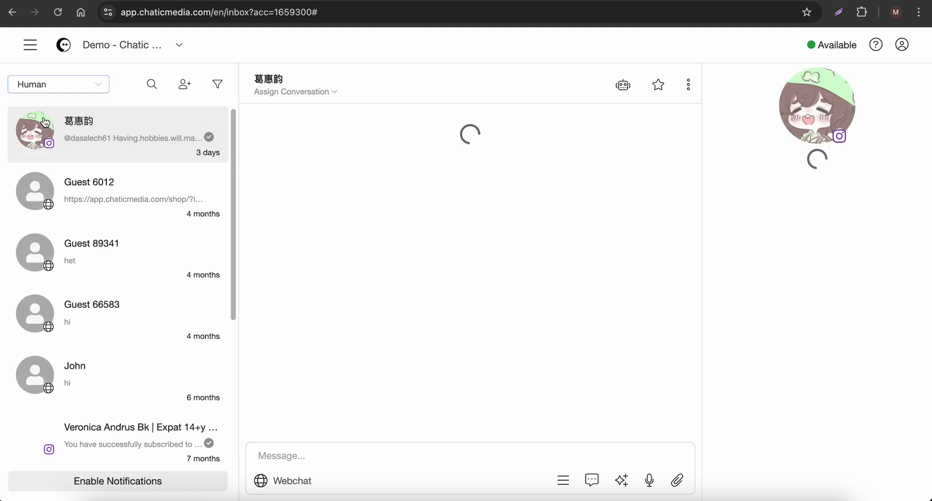
left_click(62, 88)
left_click(59, 144)
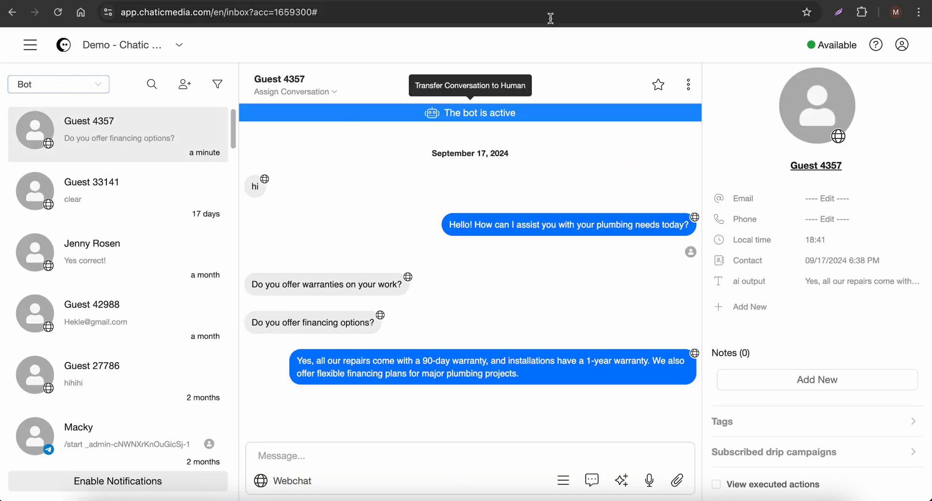
Send "Can you please talk with an agent please" in the landing page chat and check the handoff reply in the inbox
left_click(550, 1)
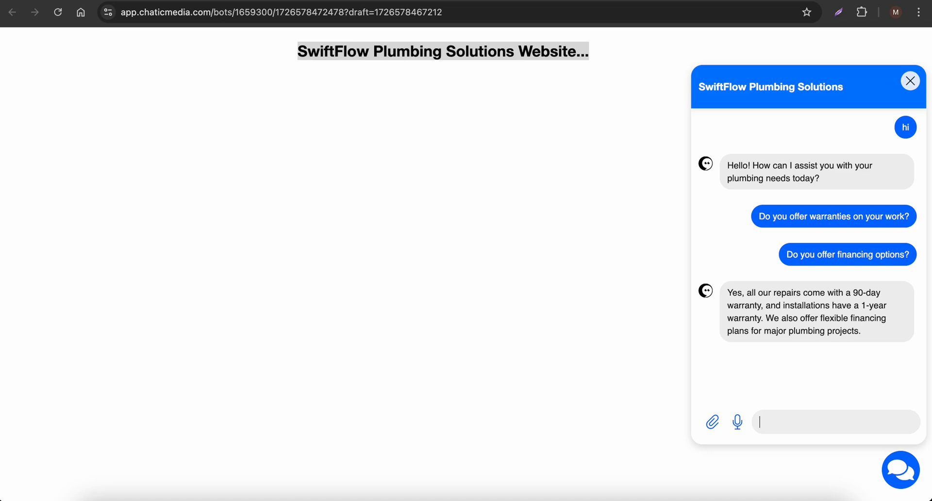
left_click(810, 422)
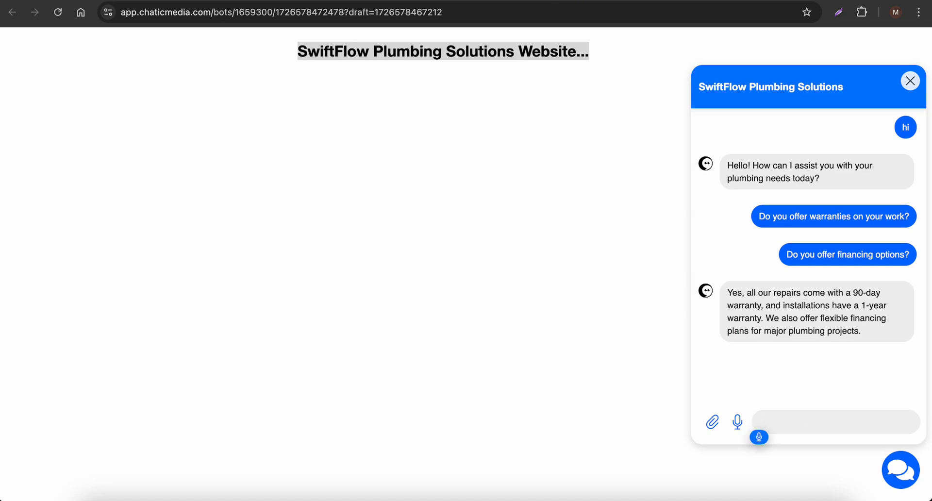
type("Can you please")
type(" talk with an agent please")
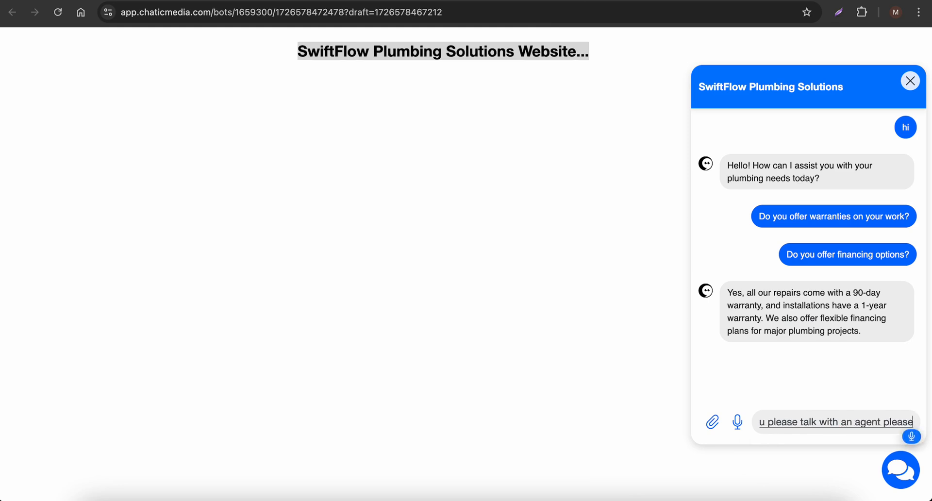
key("Return")
type("so now I'm actually sending him")
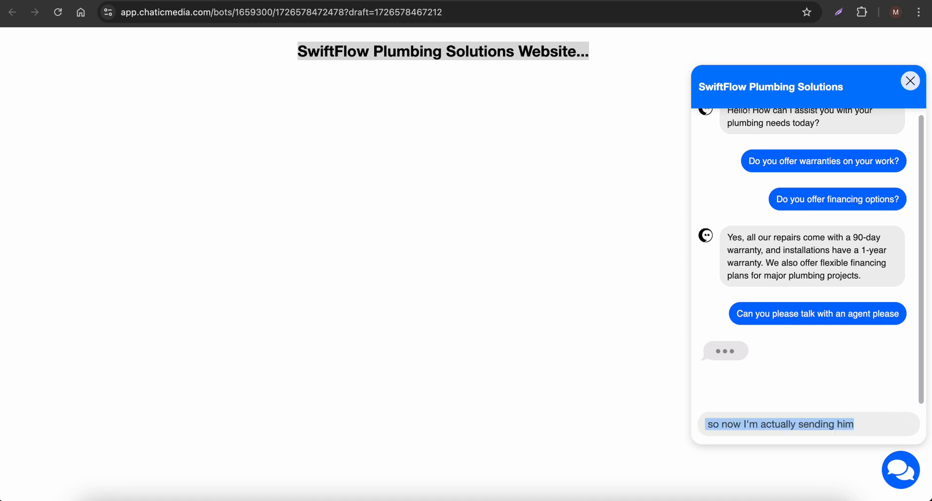
key("BackSpace")
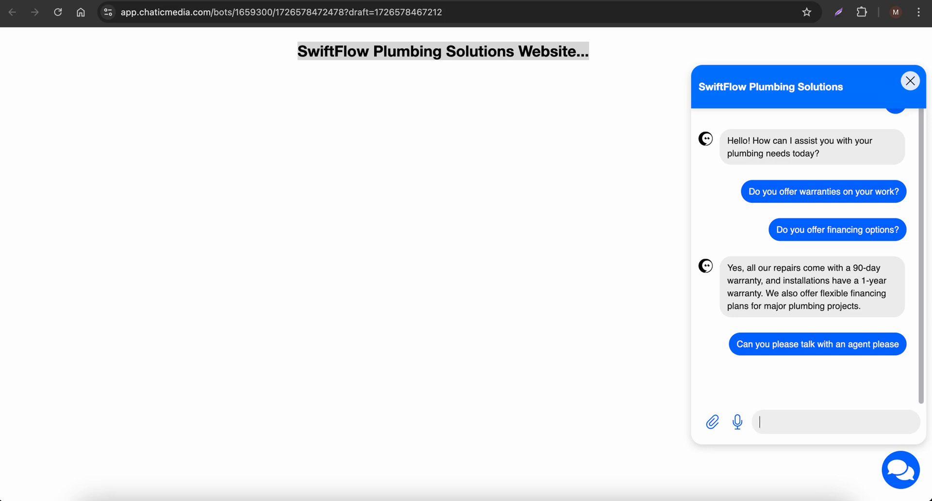
left_click(340, 1)
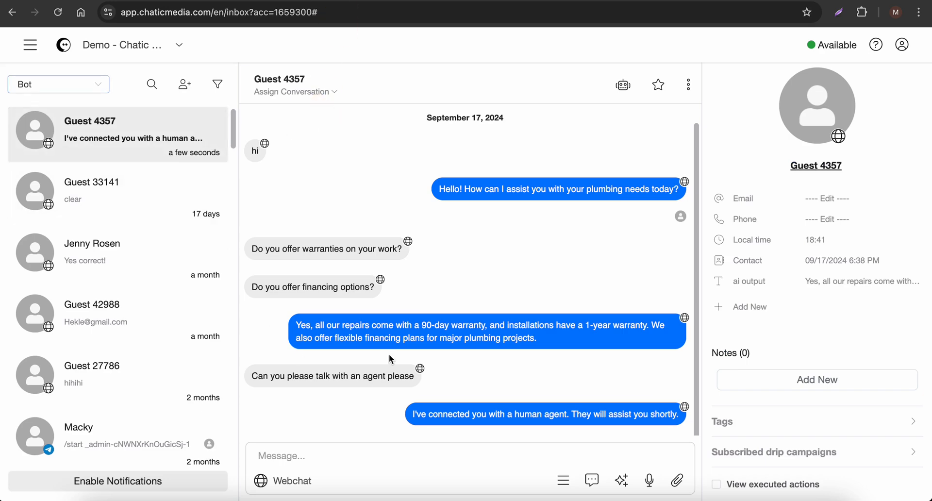
left_click_drag(455, 413, 567, 415)
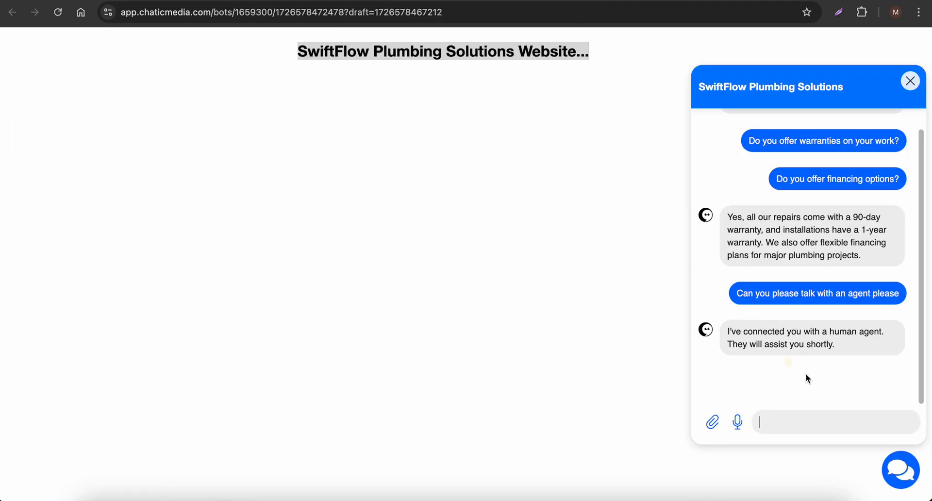
Check the handoff reply in the landing page chat, switch the inbox filter between Human and Bot, and leave it on Human
left_click_drag(731, 332, 852, 345)
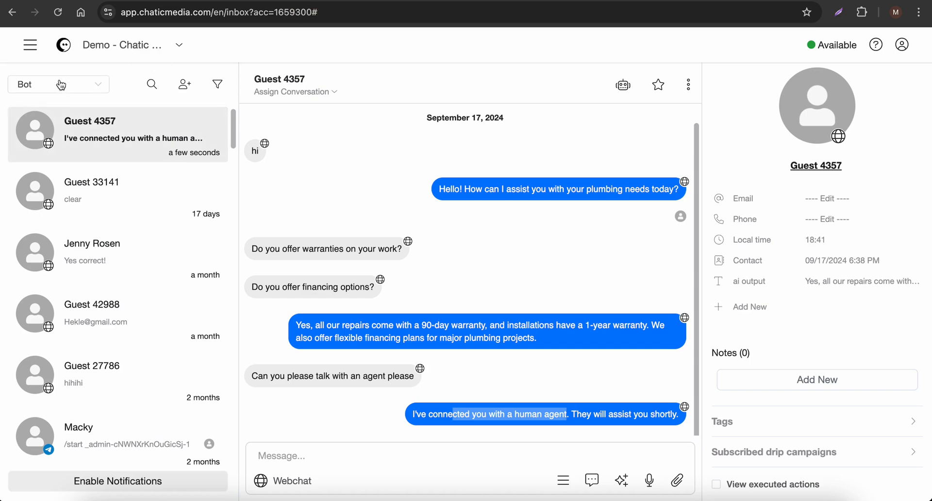
left_click(61, 85)
left_click(60, 117)
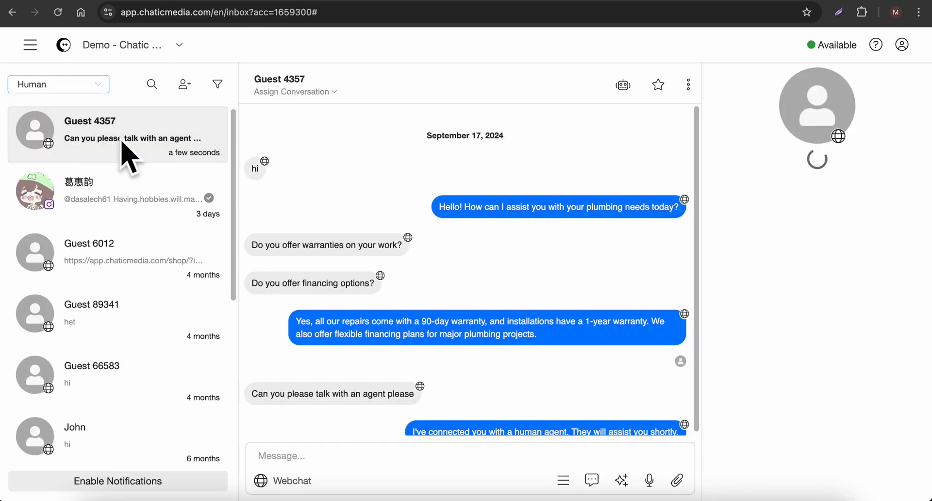
left_click(61, 84)
left_click(46, 143)
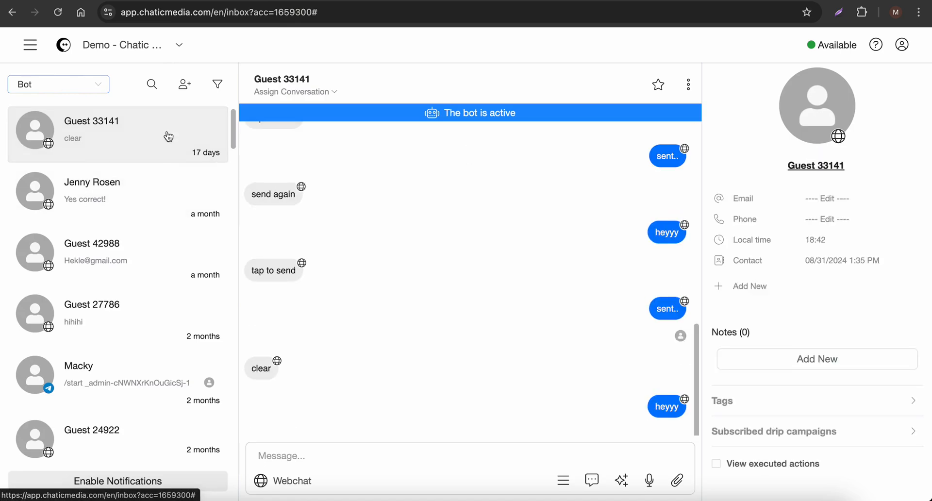
left_click(88, 85)
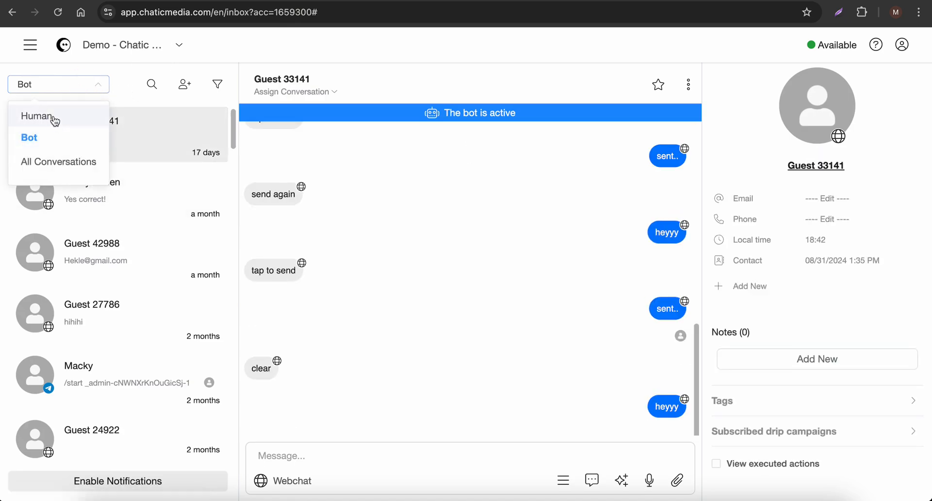
left_click(55, 121)
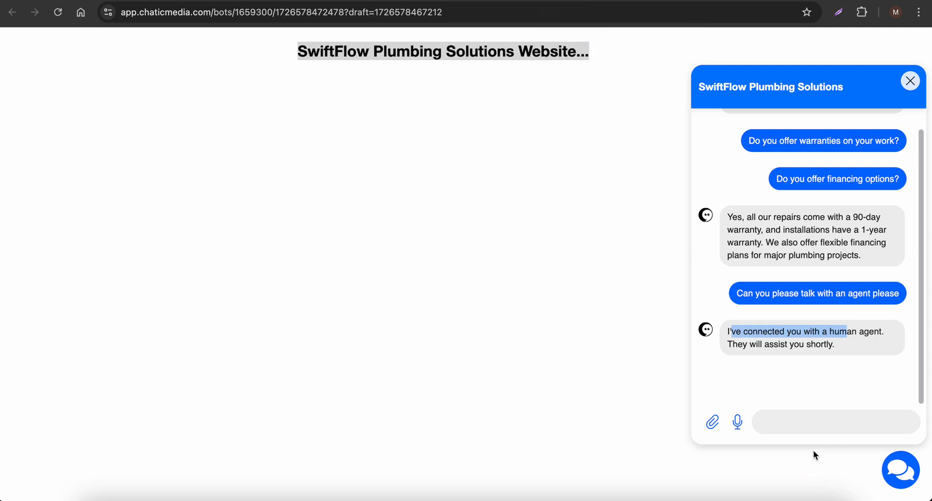
Send "hi" and "hey" as two follow-up messages in the landing page chat
left_click(811, 425)
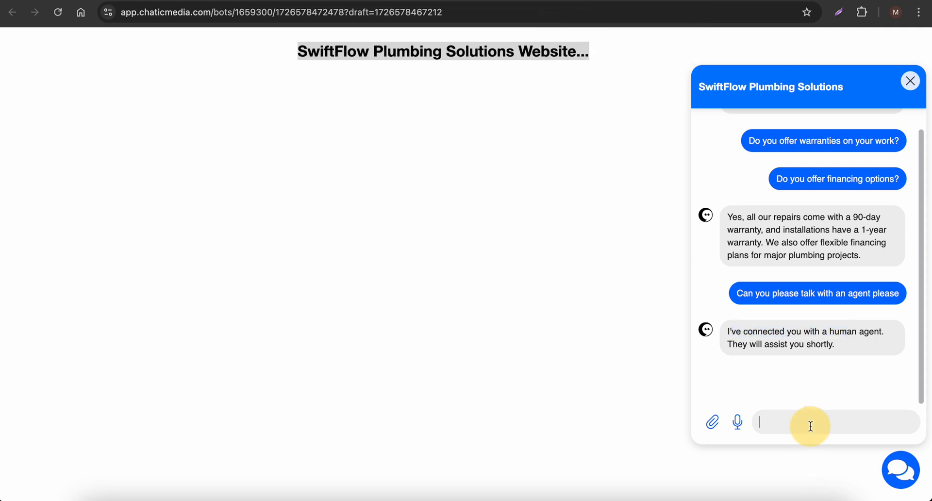
type("I")
key("BackSpace")
type("hi")
key("Return")
type("hey")
key("Return")
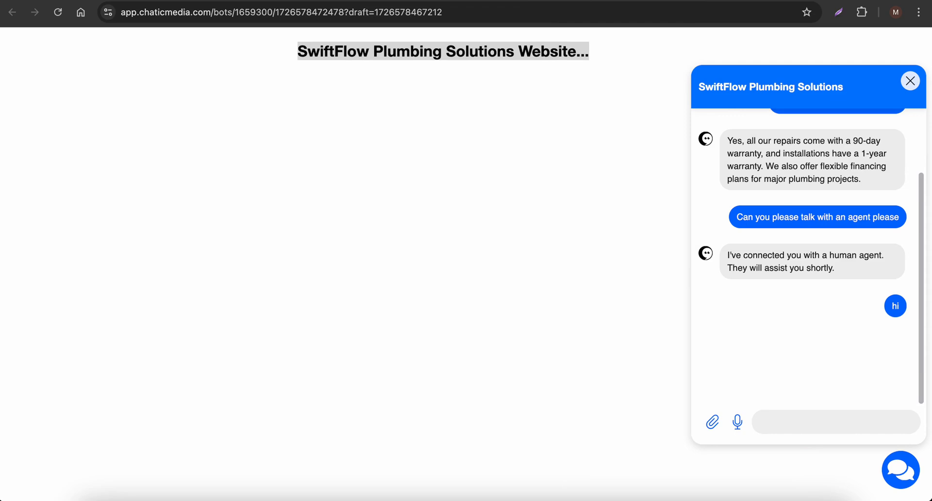
Reply to the webchat guest from the inbox with the heart-eyes emoji and check it in the landing page chat
left_click(248, 1)
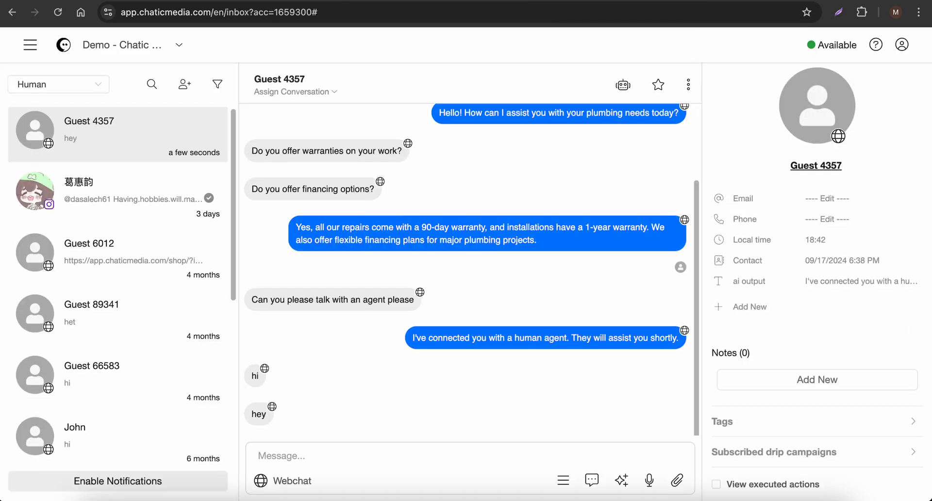
left_click(311, 456)
left_click(563, 482)
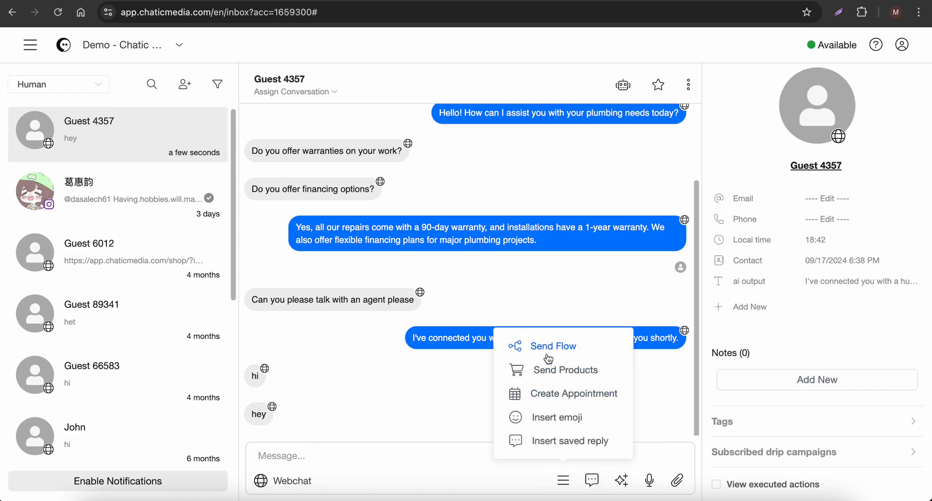
left_click(550, 428)
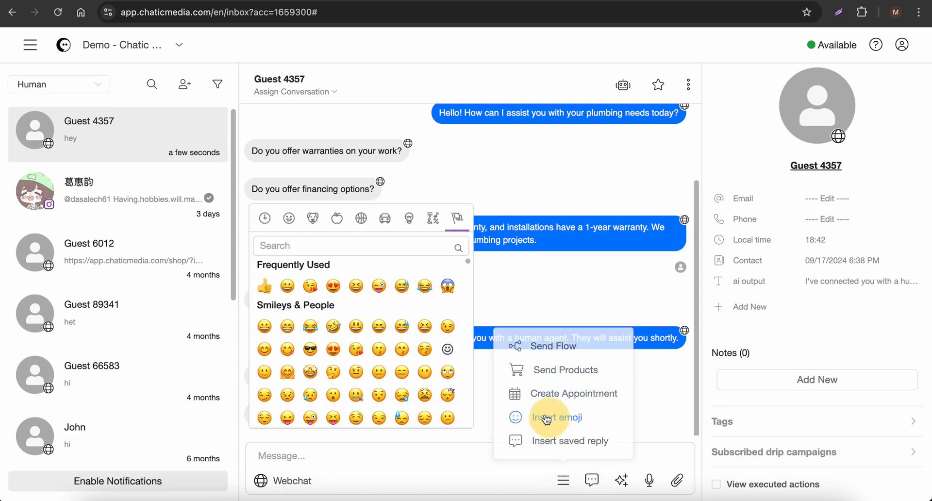
left_click(333, 286)
left_click(678, 481)
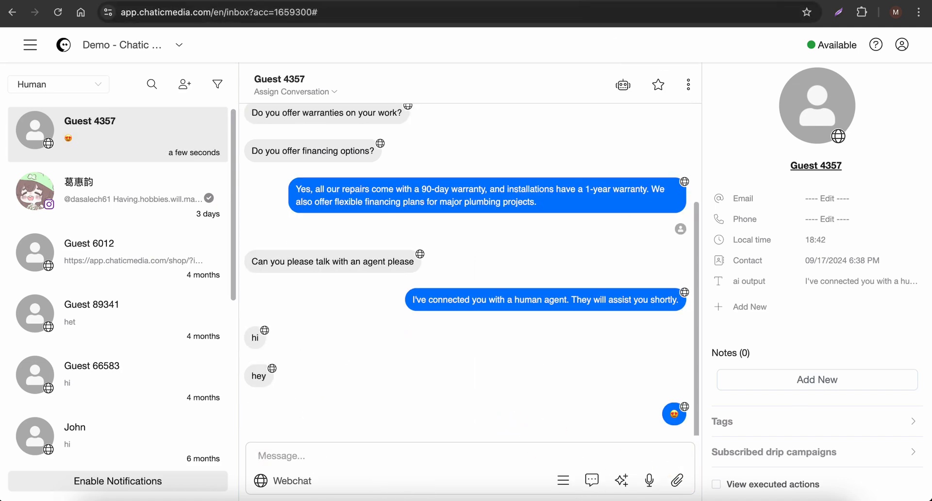
left_click(584, 2)
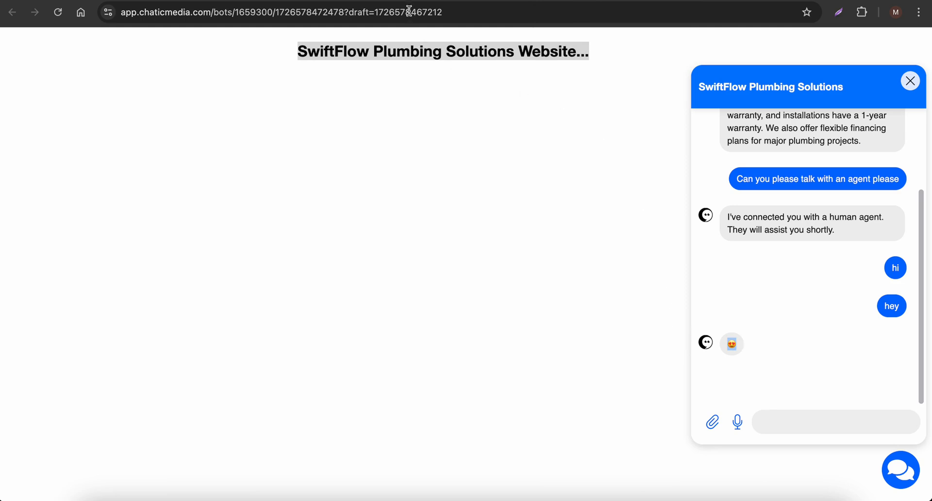
Open the Analytics dashboard and send "Hey" to test_chaticmedia on Instagram from the mirrored phone
left_click(408, 2)
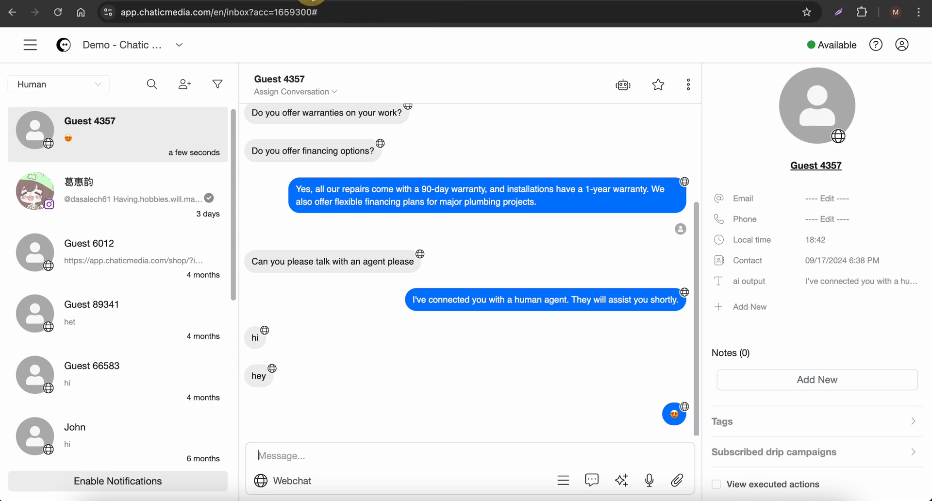
left_click(26, 49)
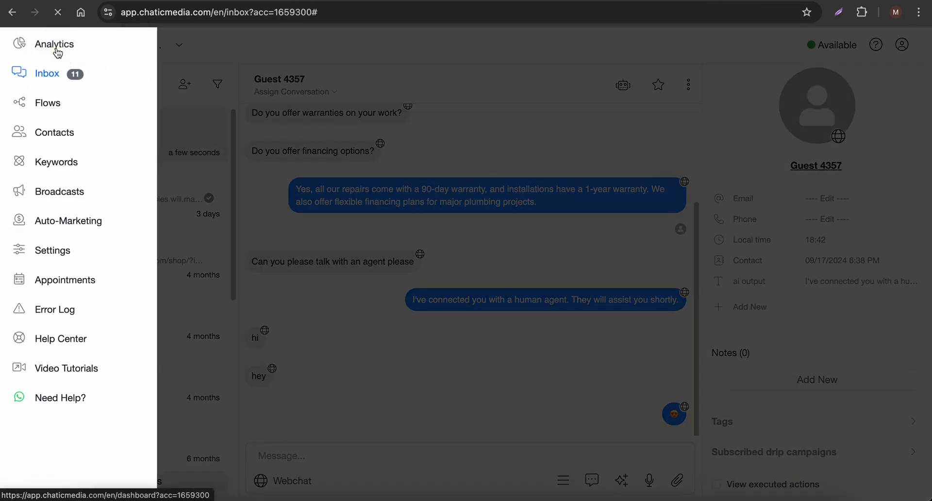
left_click(57, 48)
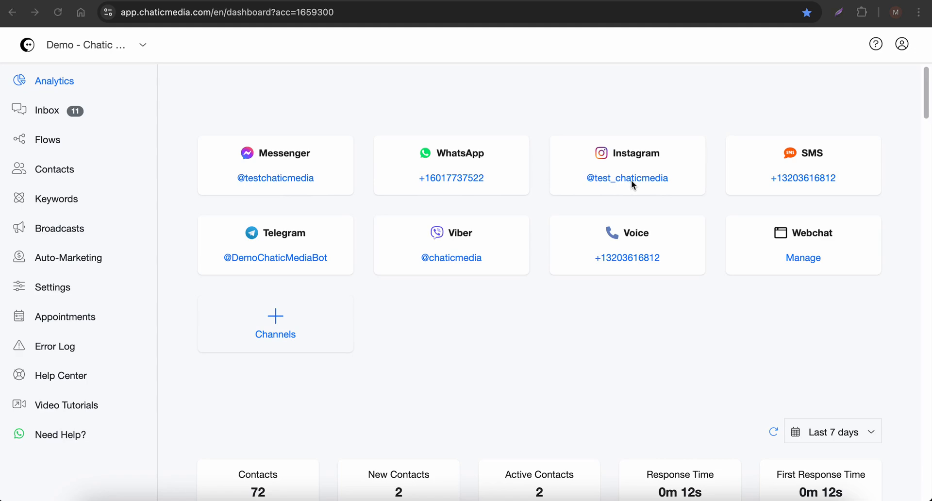
left_click(618, 496)
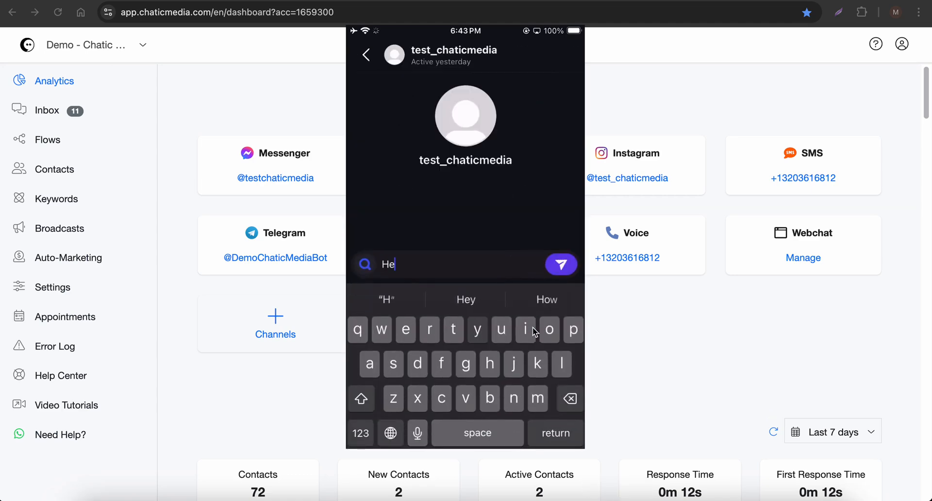
left_click_drag(457, 229, 412, 231)
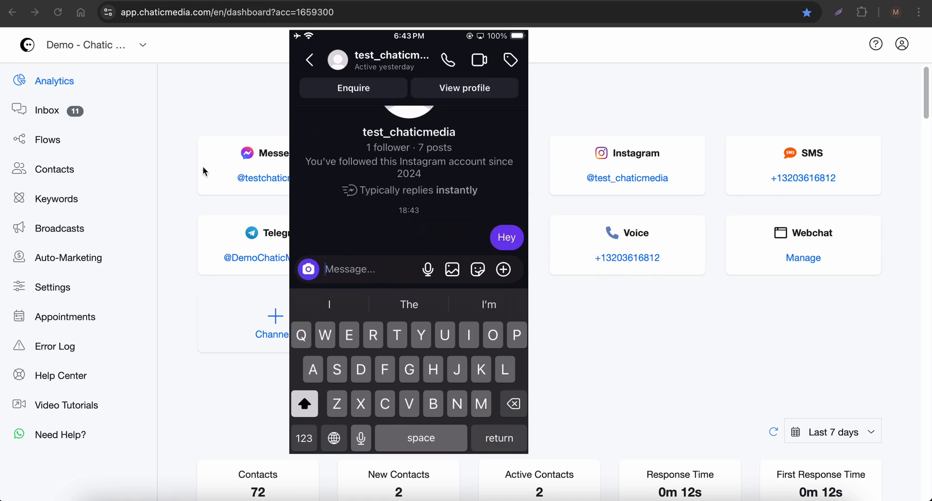
Show All Conversations in the inbox and examine the message in the newest Instagram contact's conversation
left_click(48, 116)
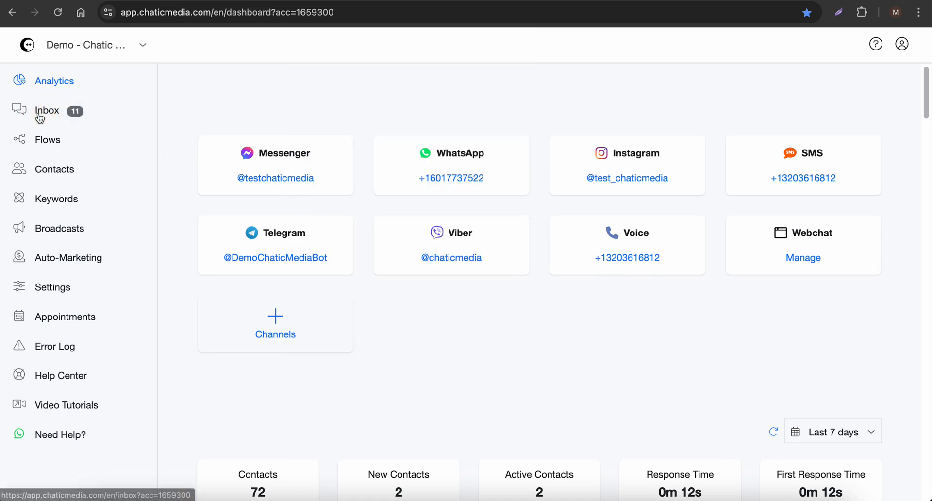
left_click(47, 111)
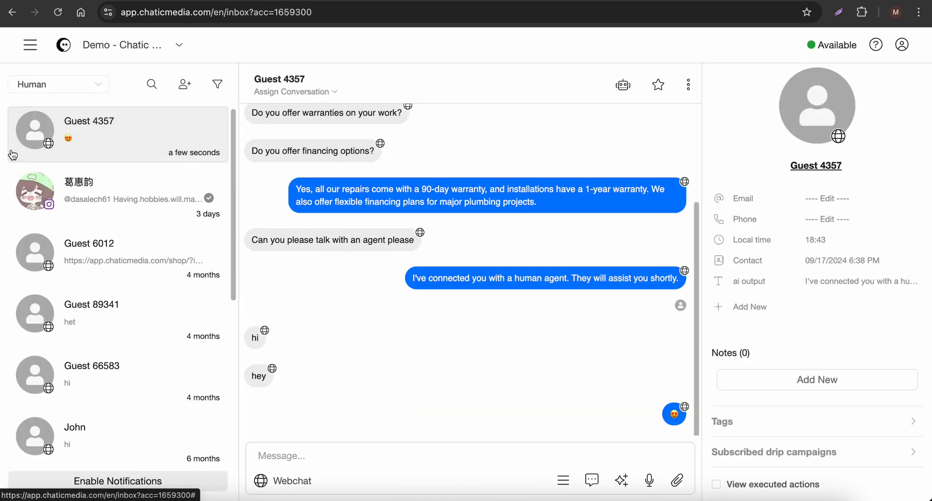
left_click(43, 85)
left_click(44, 165)
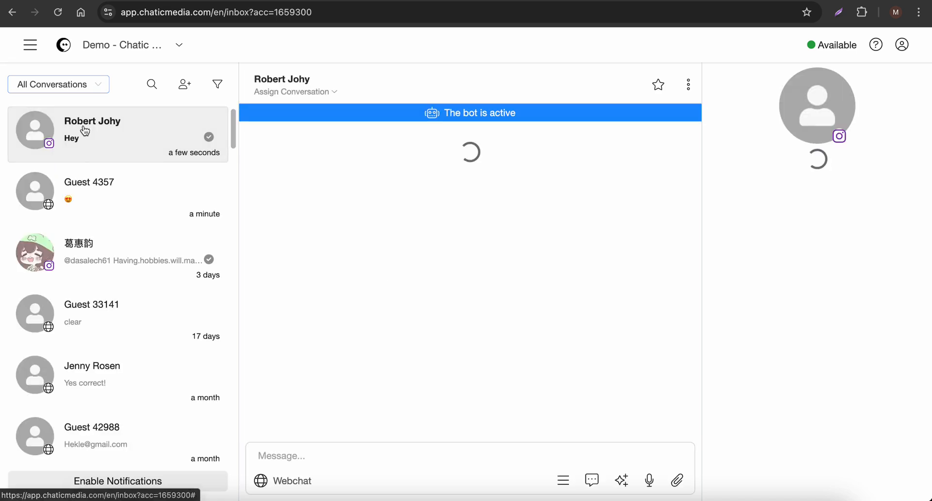
double_click(278, 189)
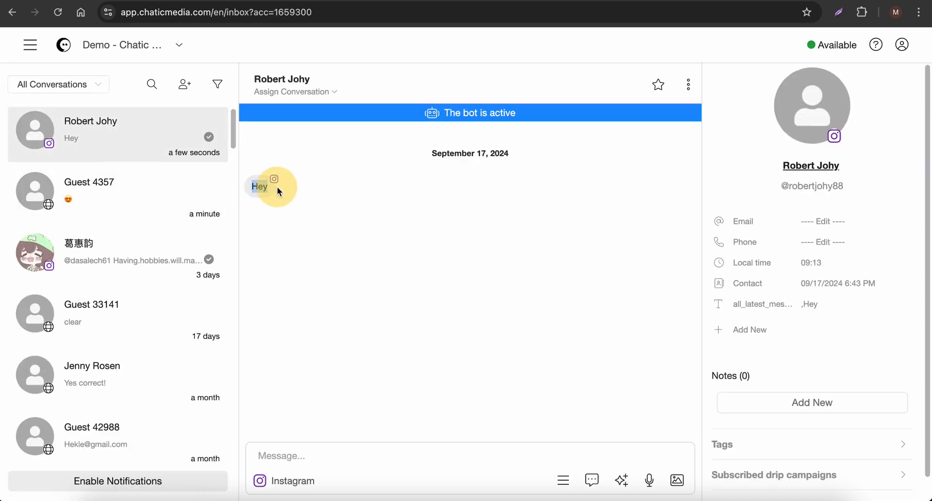
Switch to the mirrored phone and read the bot's replies to the voice messages in the Instagram chat
key("super+Tab")
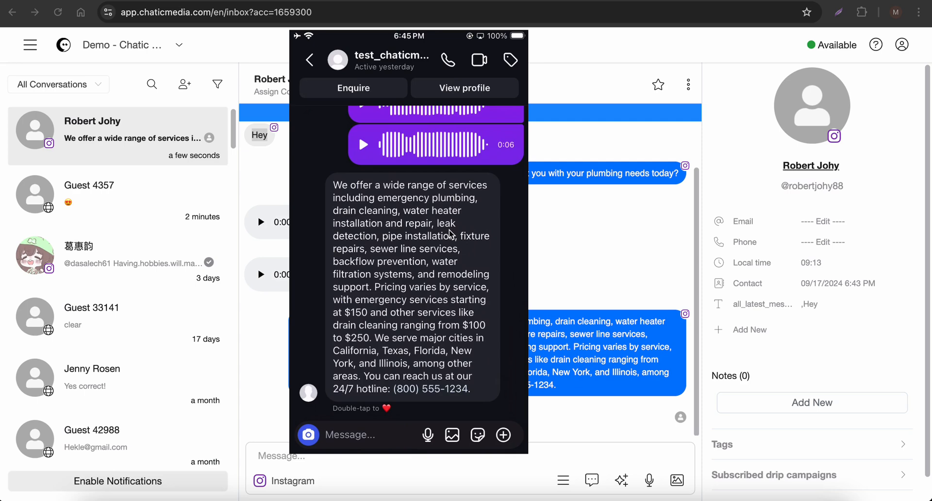
scroll(450, 234, "up", 2)
scroll(450, 234, "down", 2)
left_click(619, 236)
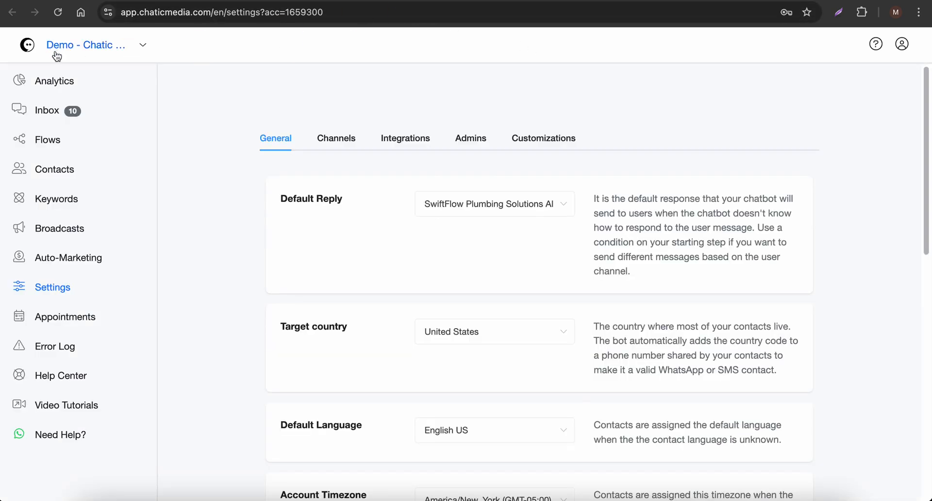
Ask in the phone's WhatsApp Demo chat whether services are provided in New York City, and review the WhatsApp and webchat conversations in the inbox
left_click(40, 78)
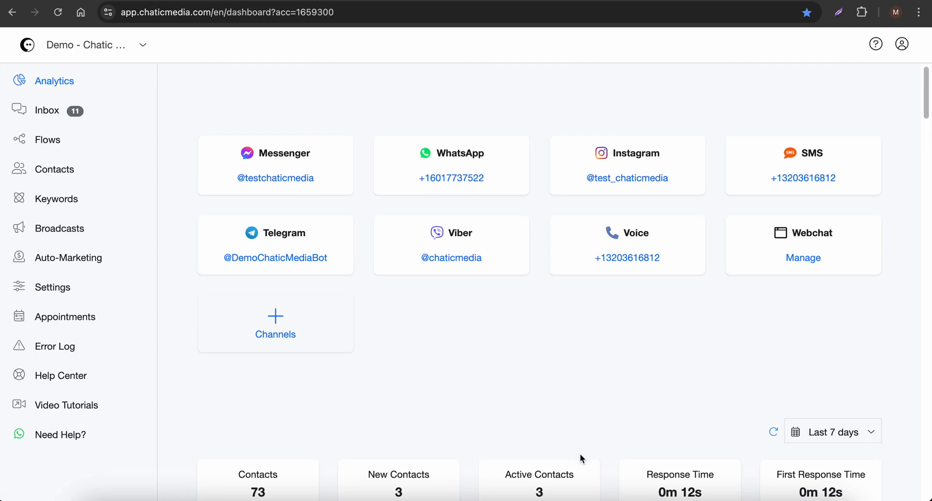
left_click(616, 497)
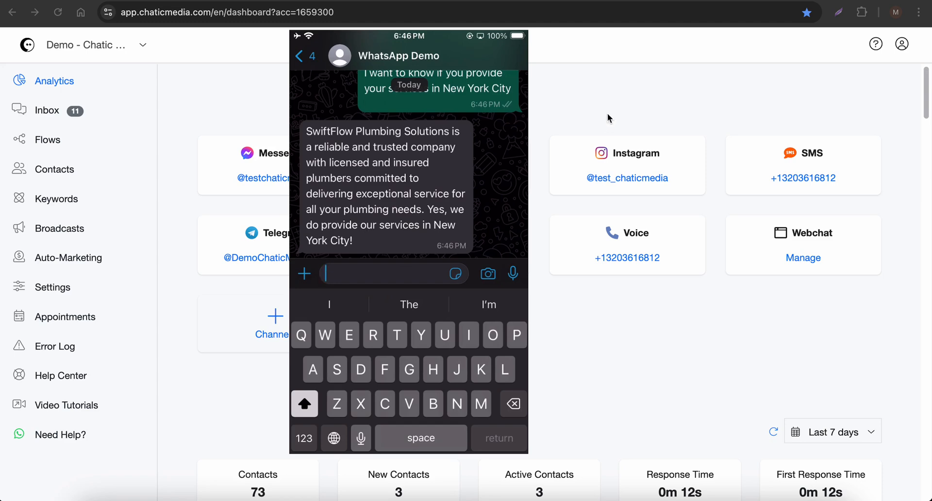
left_click(45, 112)
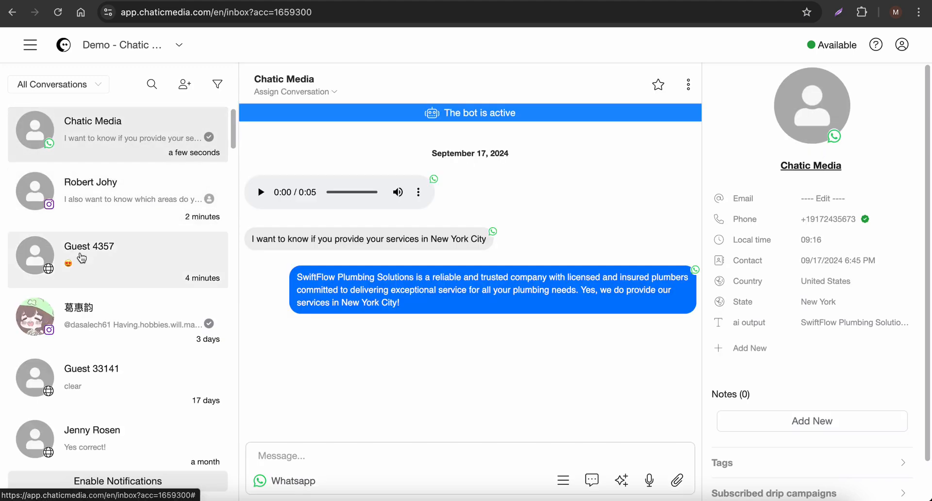
left_click(78, 255)
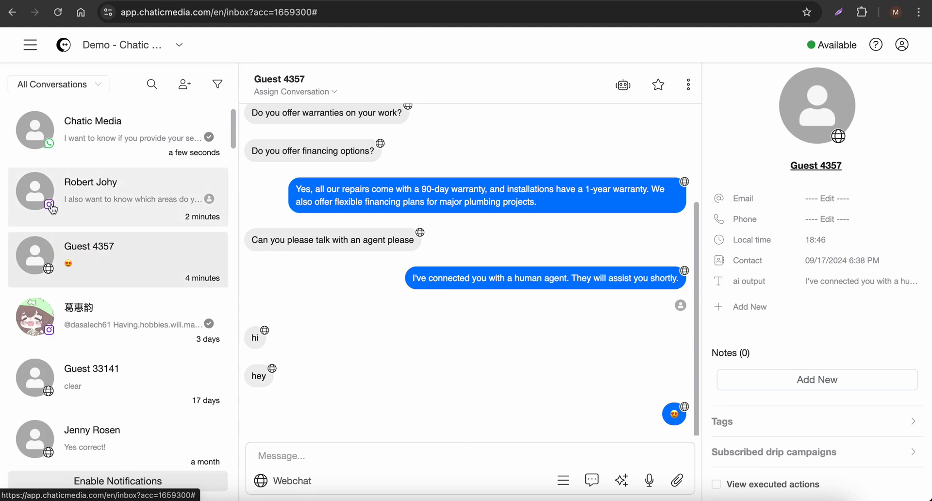
Send "hey live agent is here...." from the inbox in the newest WhatsApp conversation
left_click(50, 145)
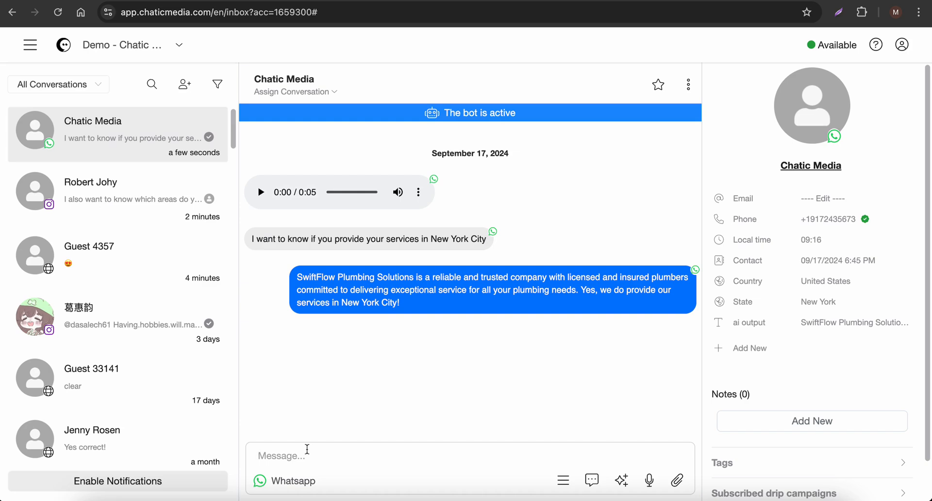
type("hey live agne")
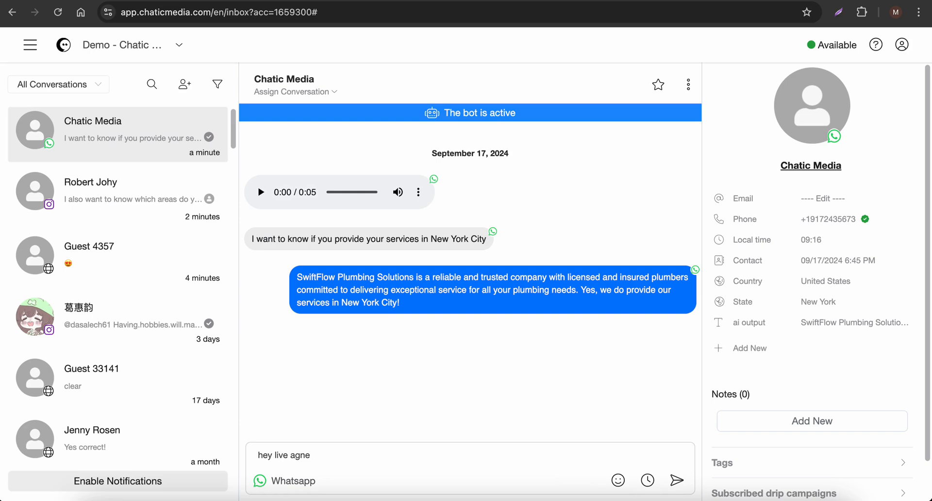
key("BackSpace")
key("BackSpace")
type("ent is here....")
key("Return")
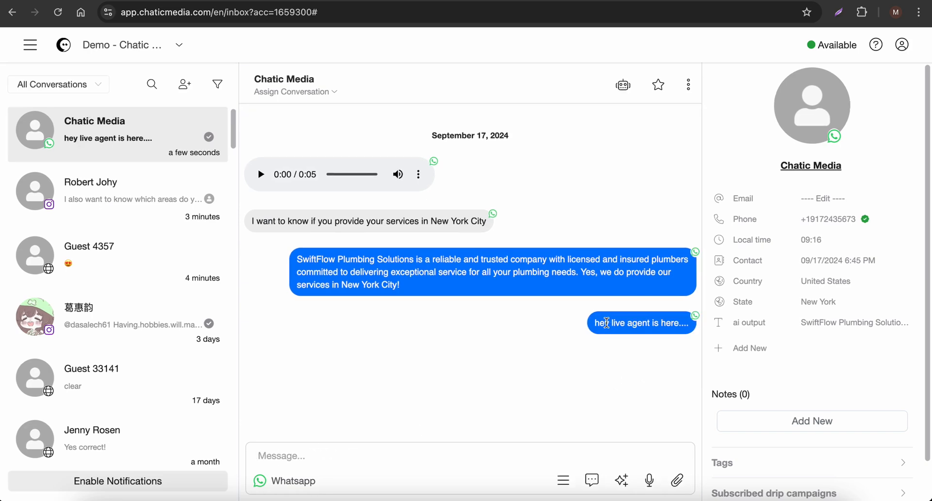
left_click_drag(594, 324, 687, 323)
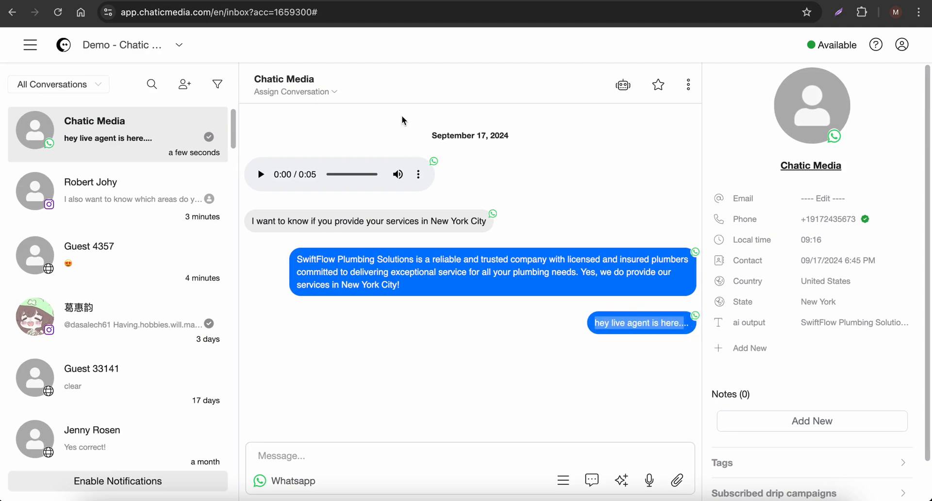
Filter the inbox by Human, open the WhatsApp conversation, and check the live agent message in the phone's WhatsApp chat
left_click(47, 85)
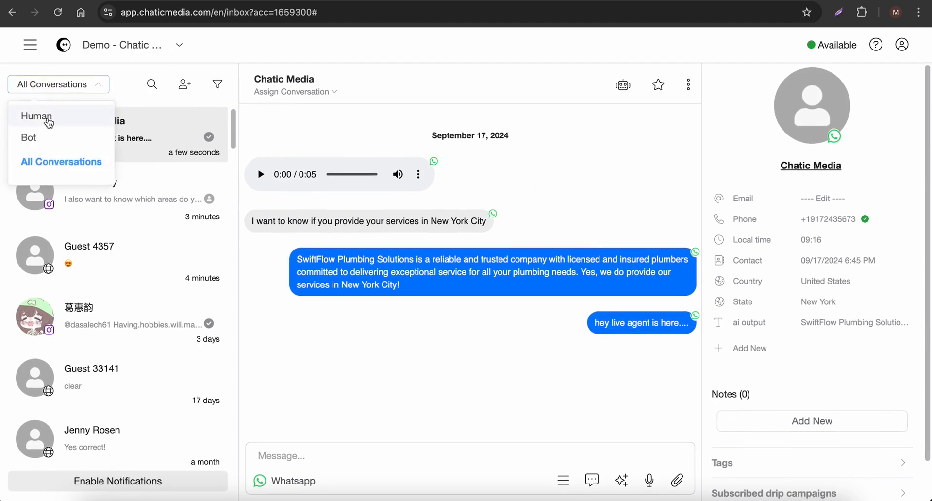
left_click(49, 120)
left_click(136, 145)
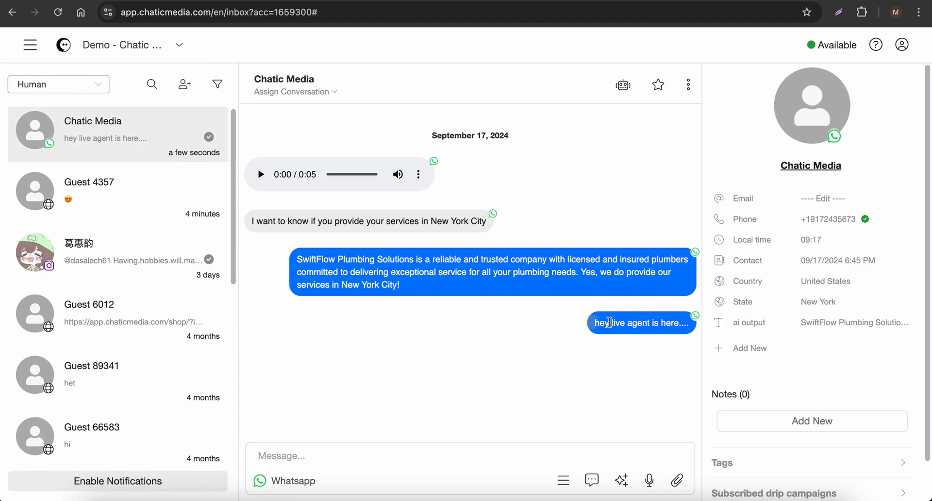
left_click_drag(593, 326, 673, 324)
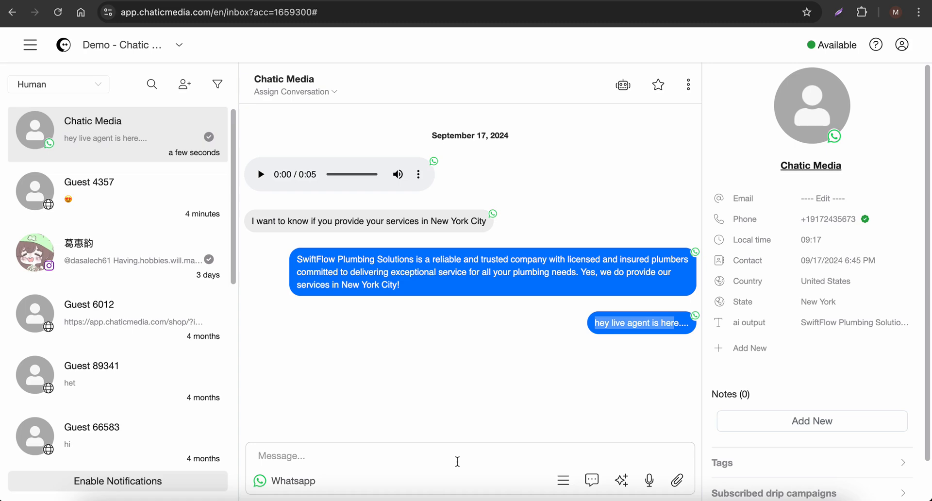
left_click(616, 498)
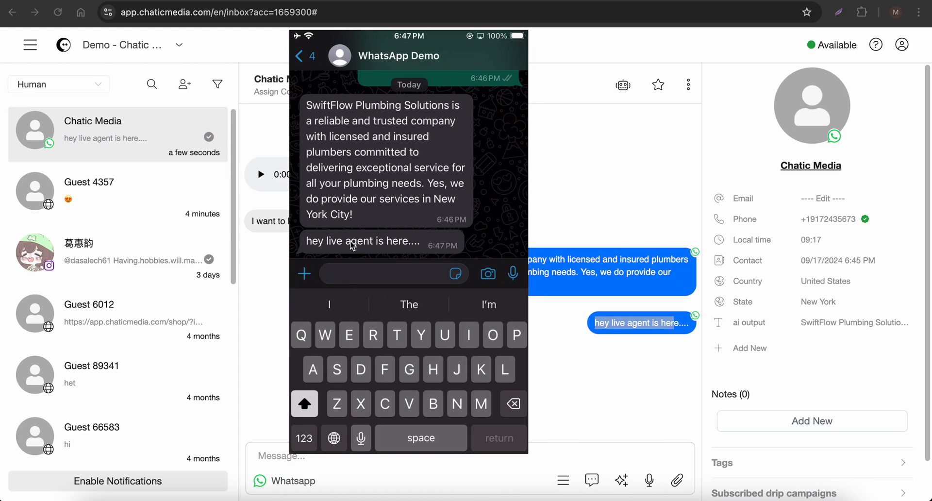
left_click(584, 193)
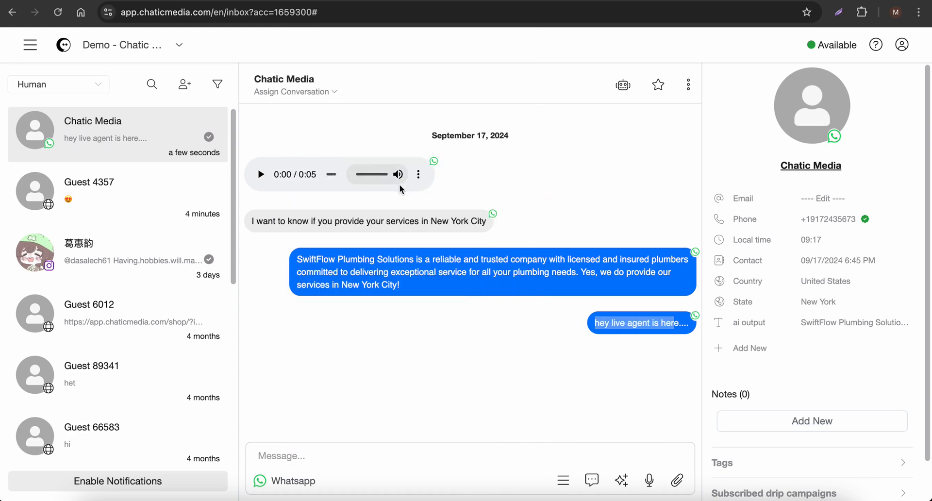